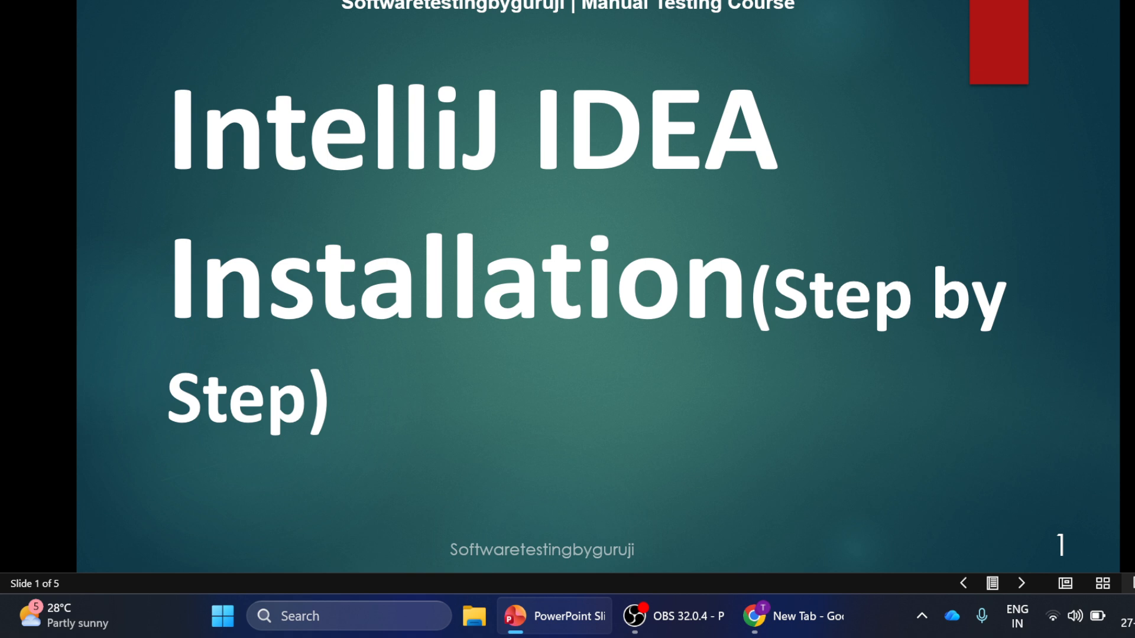
Step: Switch to Chrome, search for "intellij idea download" and open the JetBrains Download IntelliJ IDEA page
{"action": "key", "text": "Right"}
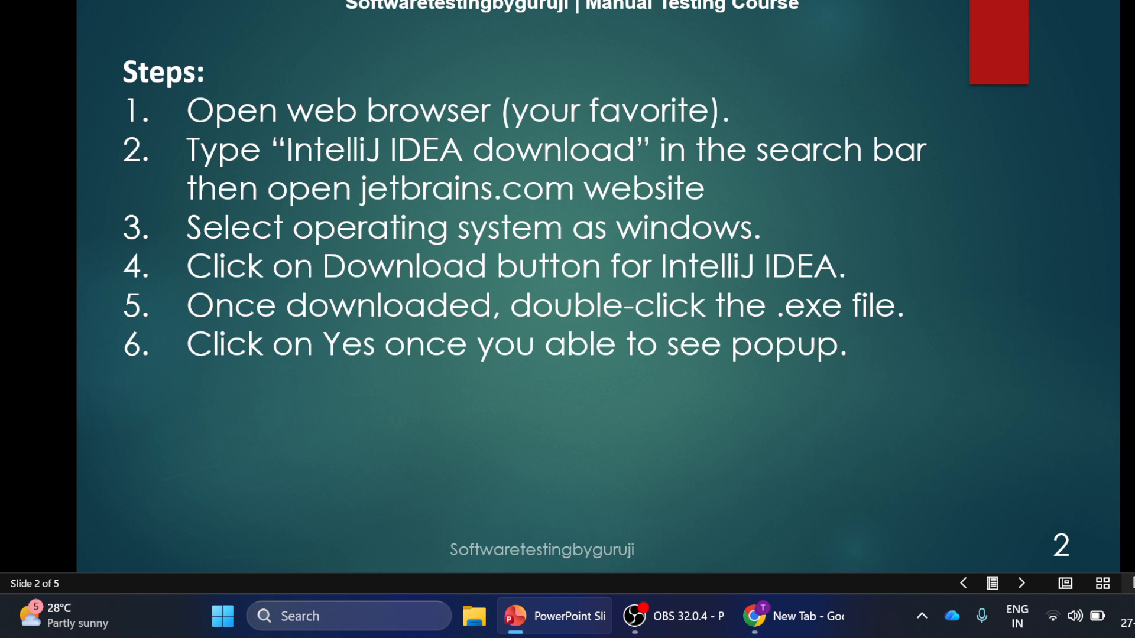
{"action": "left_click", "coordinate": [822, 614]}
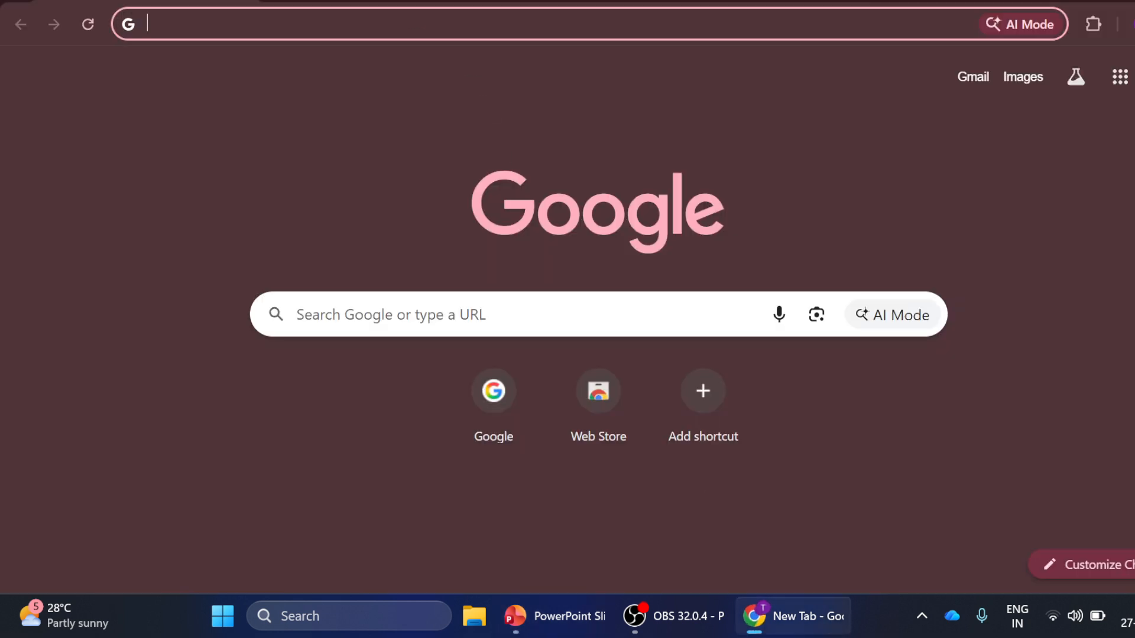
{"action": "left_click", "coordinate": [343, 24]}
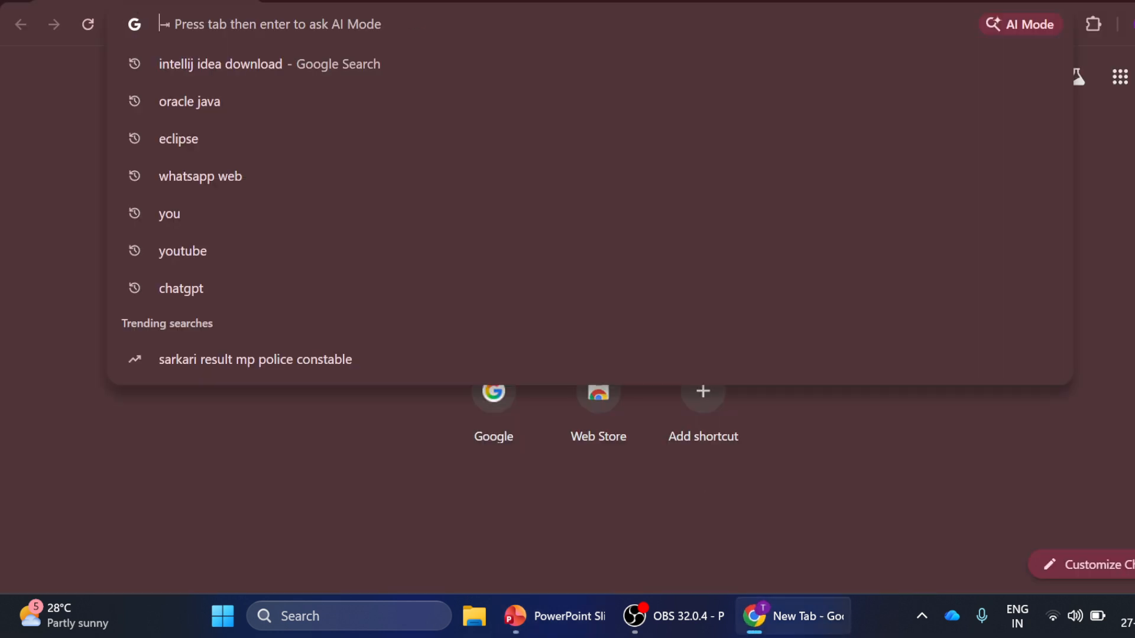
{"action": "left_click", "coordinate": [307, 62]}
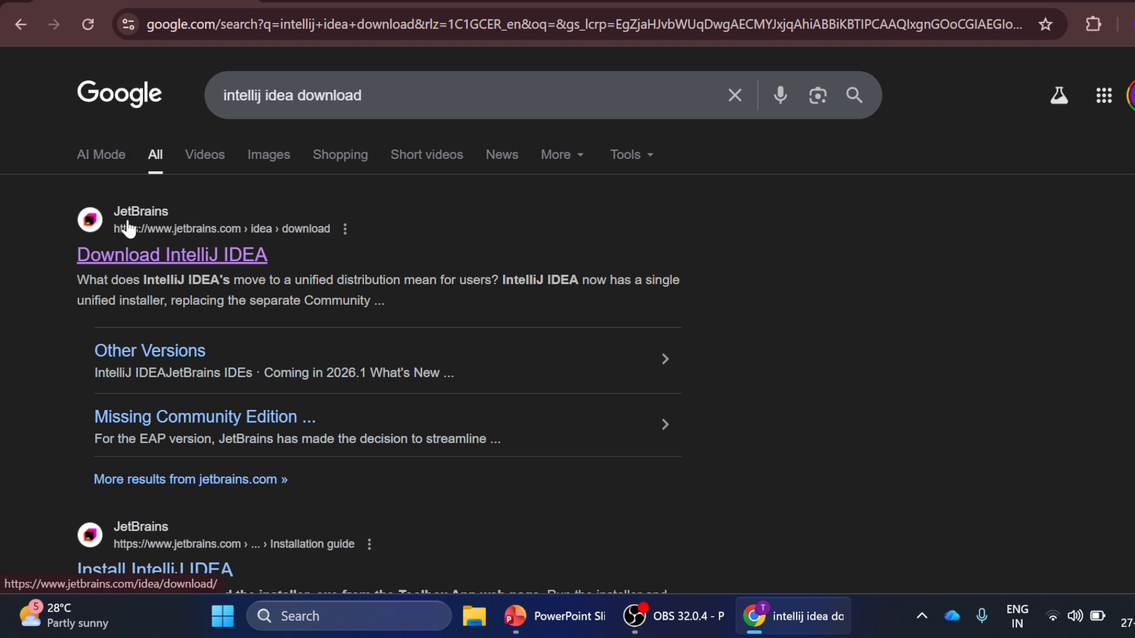
{"action": "left_click", "coordinate": [178, 257]}
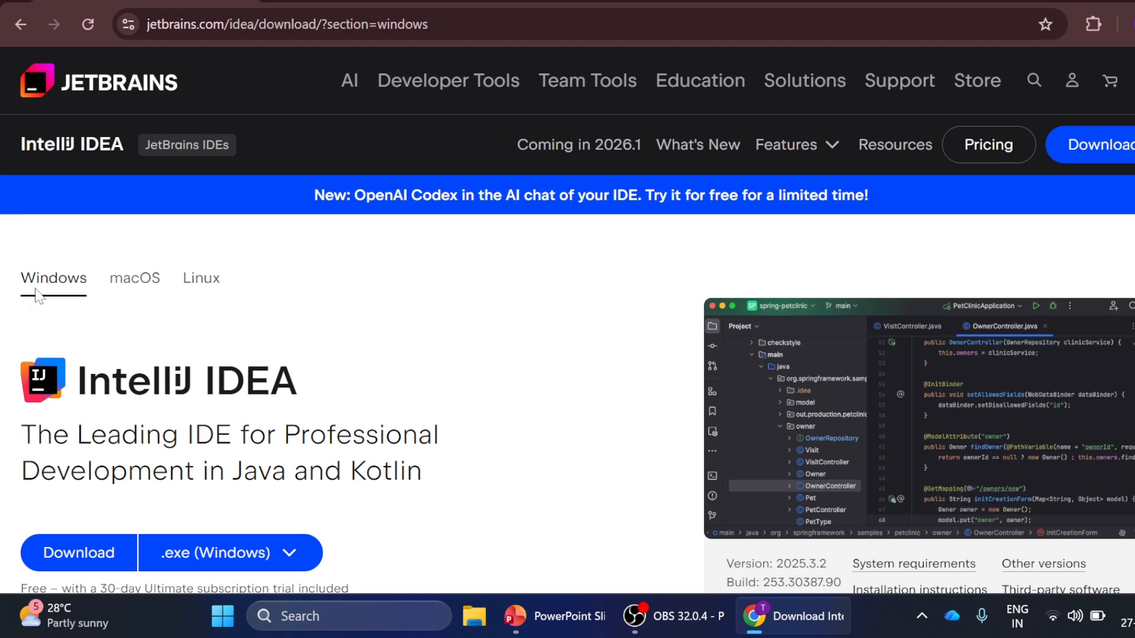
Step: Start downloading the Windows .exe installer of IntelliJ IDEA and pause idea-2025.3.2.exe in the recent downloads
{"action": "scroll", "coordinate": [93, 304], "scroll_direction": "down", "scroll_amount": 2}
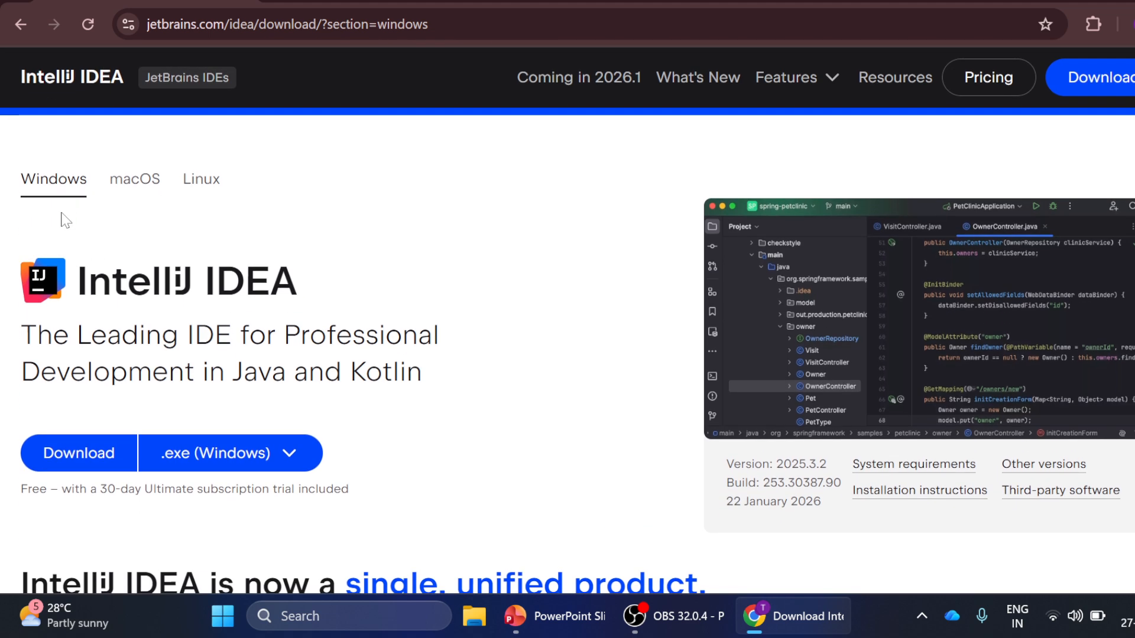
{"action": "left_click", "coordinate": [79, 460]}
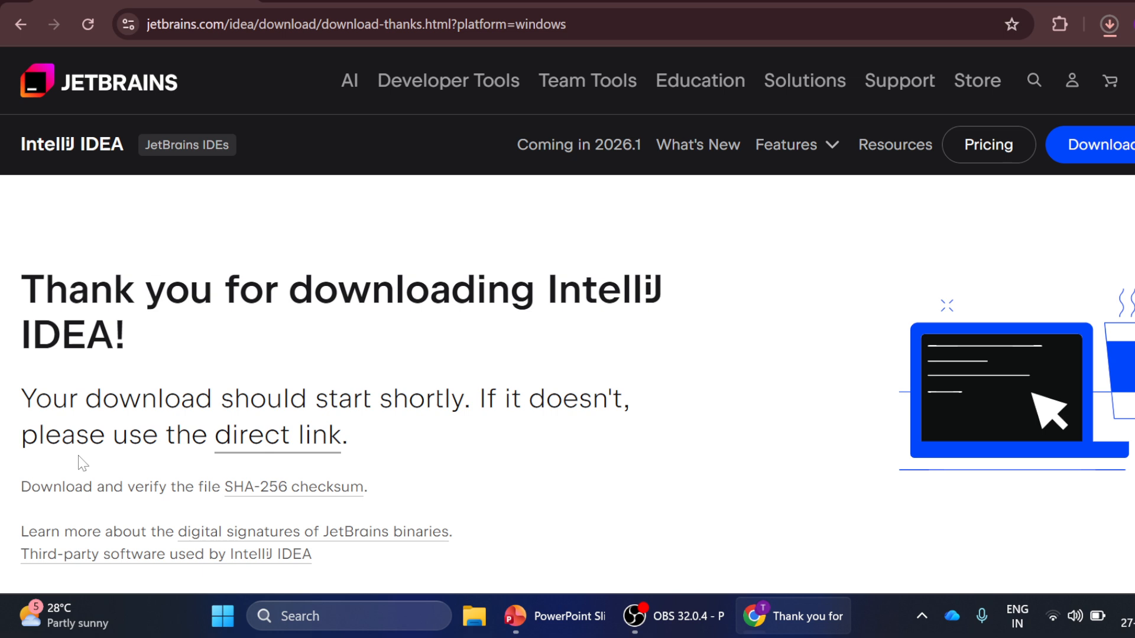
{"action": "left_click", "coordinate": [1109, 24]}
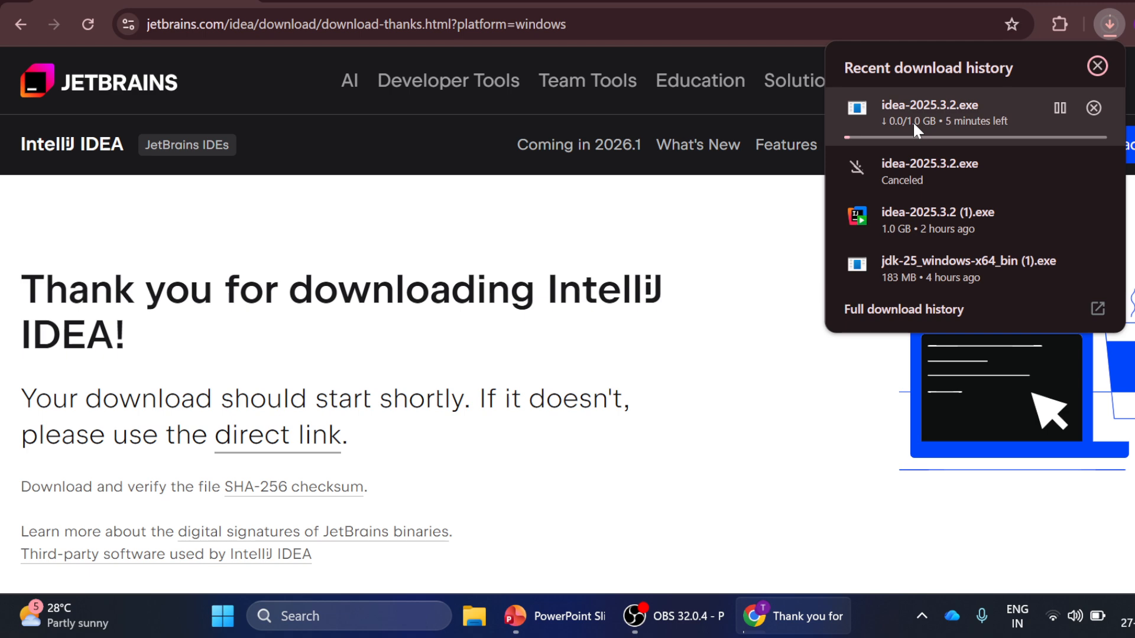
{"action": "left_click", "coordinate": [1056, 108]}
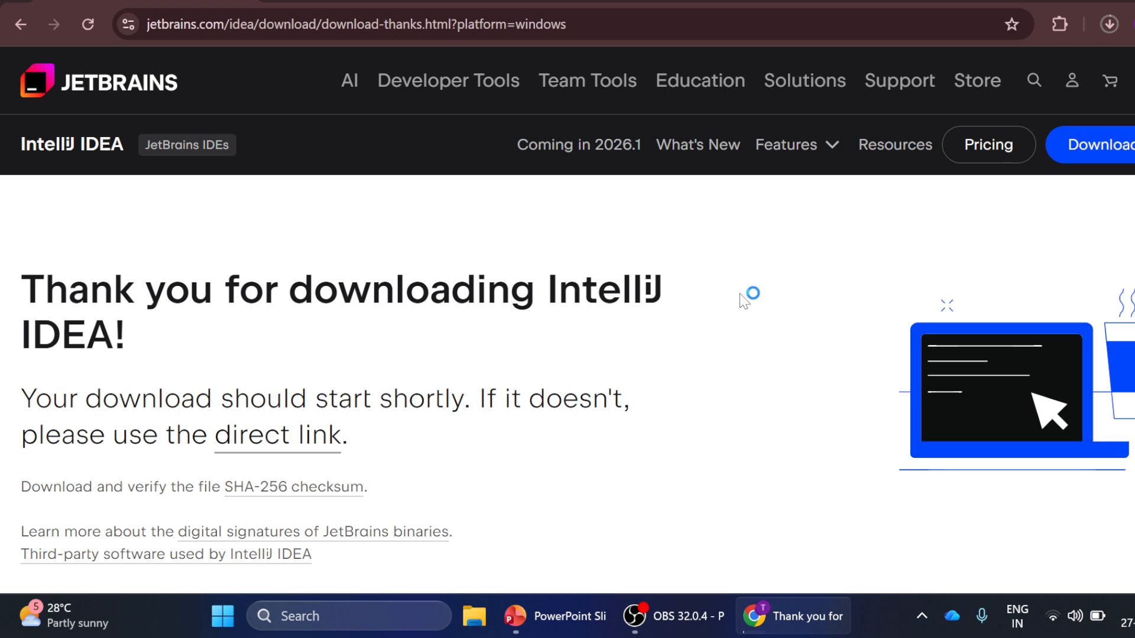
Step: Switch to the PowerPoint slide show, read the installation steps and return to the browser
{"action": "left_click", "coordinate": [556, 615]}
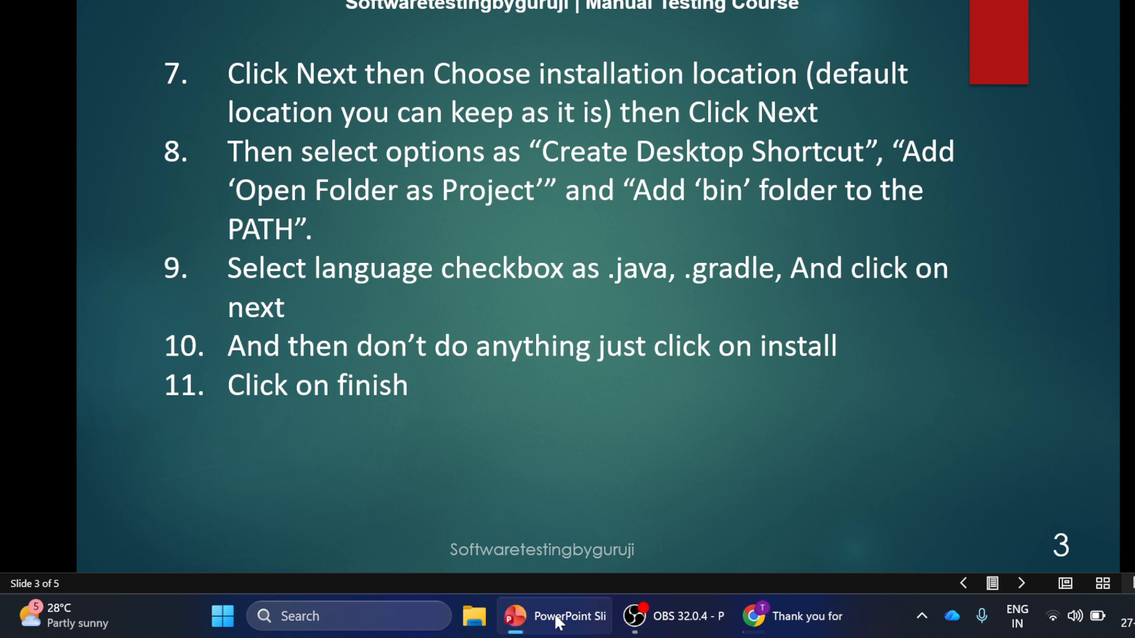
{"action": "left_click", "coordinate": [554, 612]}
{"action": "key", "text": "alt+Tab"}
{"action": "key", "text": "Right"}
{"action": "key", "text": "Left"}
{"action": "key", "text": "alt+Tab"}
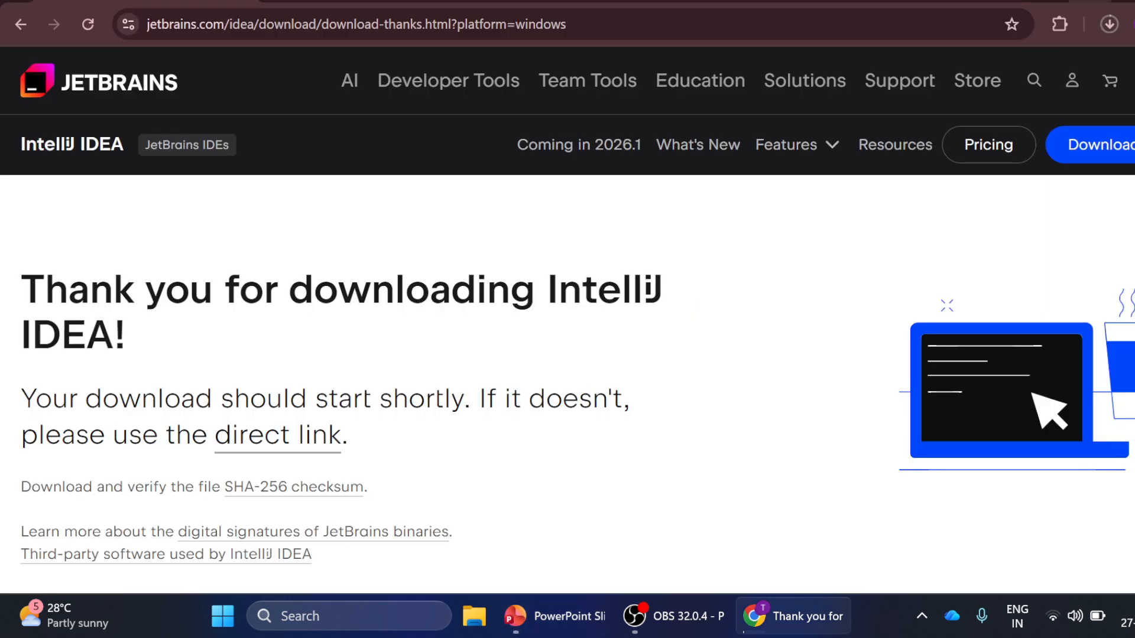
Step: Allow the IntelliJ IDEA installer to make changes and accept the default folder C:\Program Files\JetBrains\IntelliJ IDEA 2025.3.2
{"action": "key", "text": "alt+Tab"}
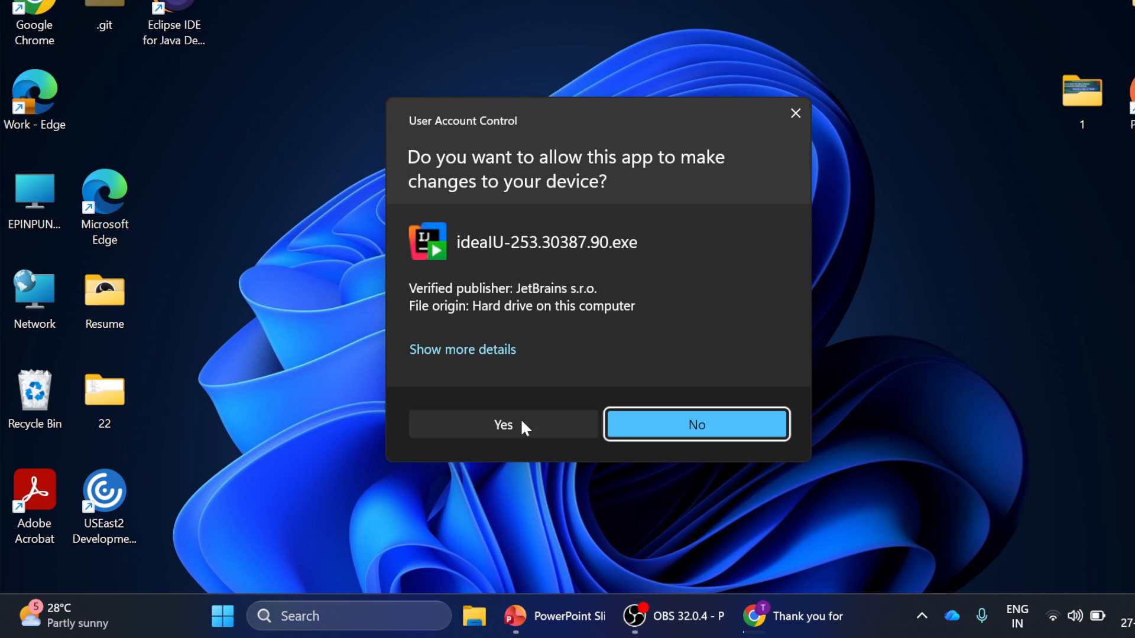
{"action": "left_click", "coordinate": [522, 423]}
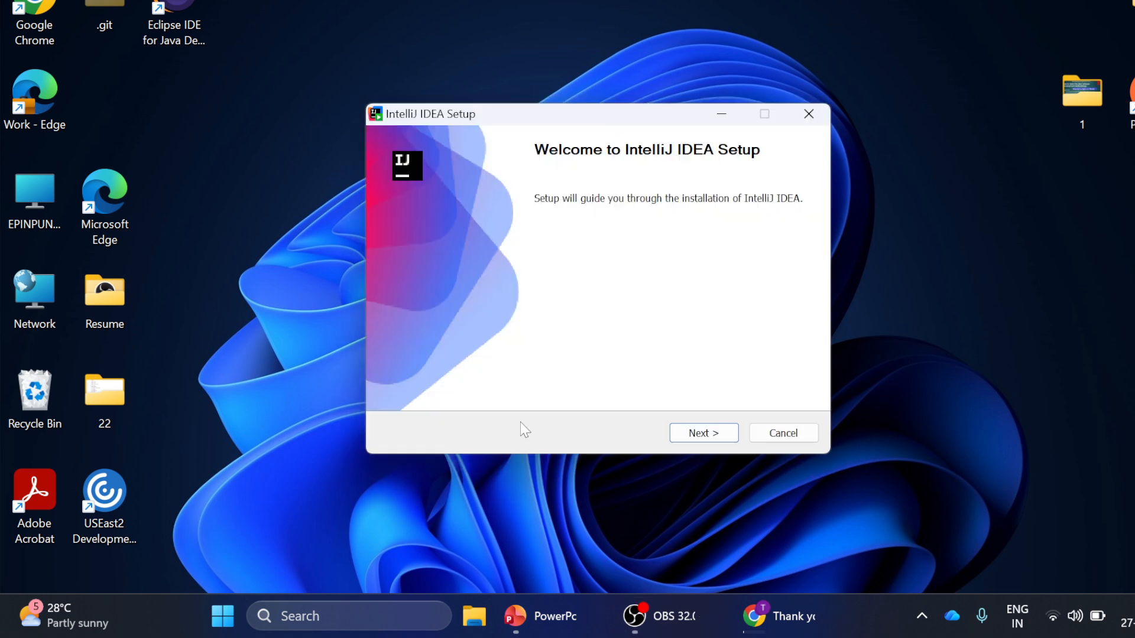
{"action": "left_click", "coordinate": [717, 434]}
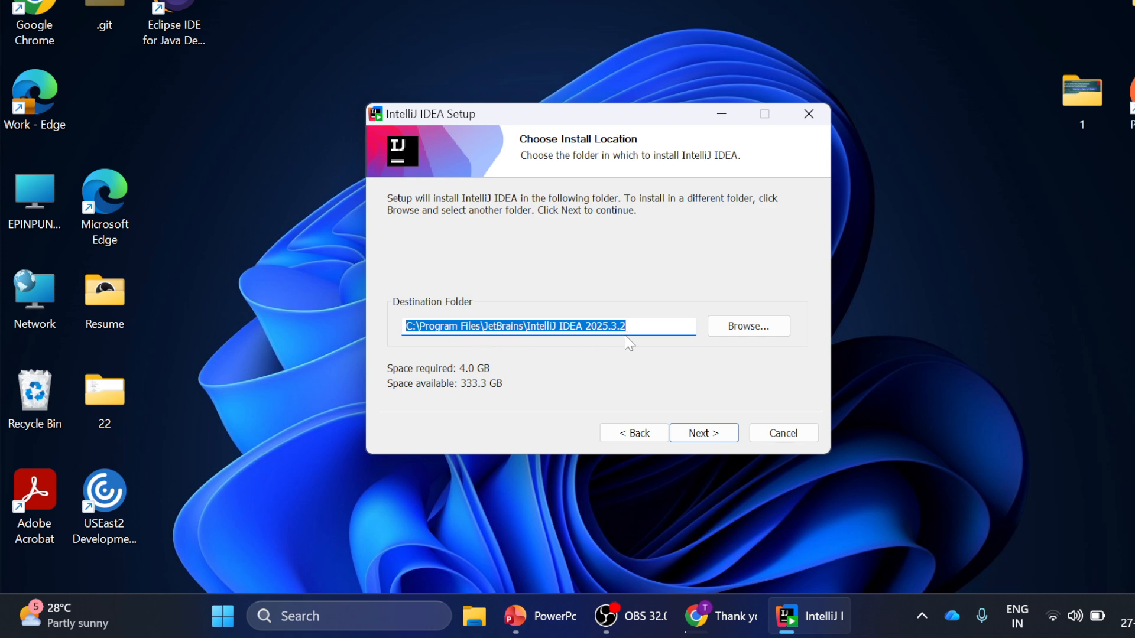
{"action": "left_click", "coordinate": [694, 438]}
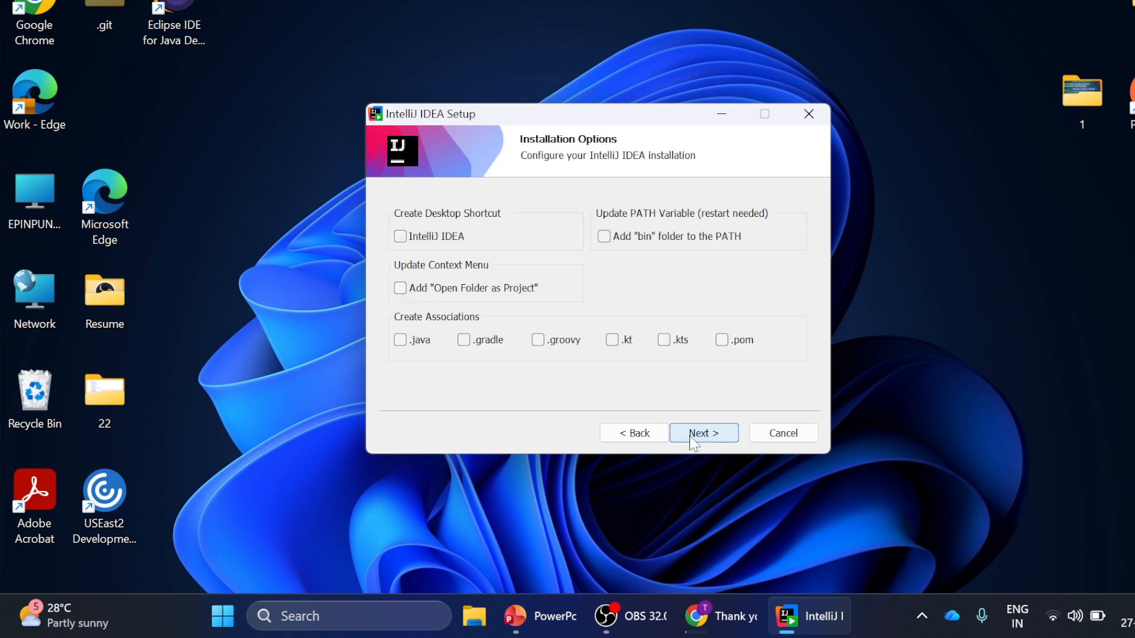
Step: Enable the desktop shortcut, "bin" folder in PATH, "Open Folder as Project" and the .java and .gradle associations, and accept these installation options
{"action": "left_click", "coordinate": [401, 237]}
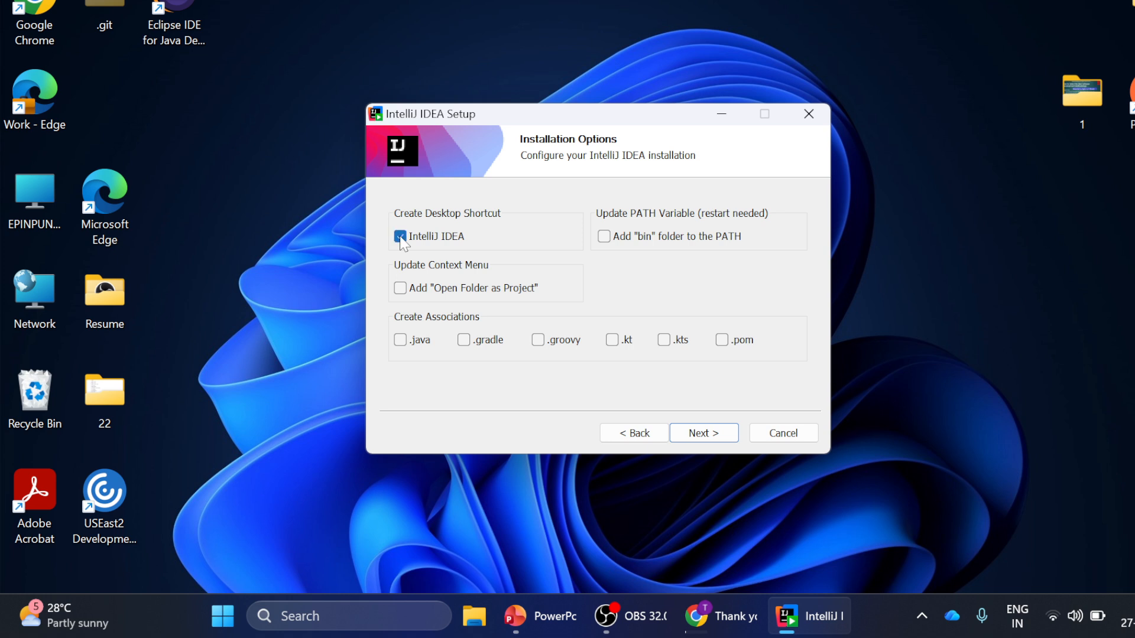
{"action": "left_click", "coordinate": [602, 239]}
{"action": "left_click", "coordinate": [406, 293]}
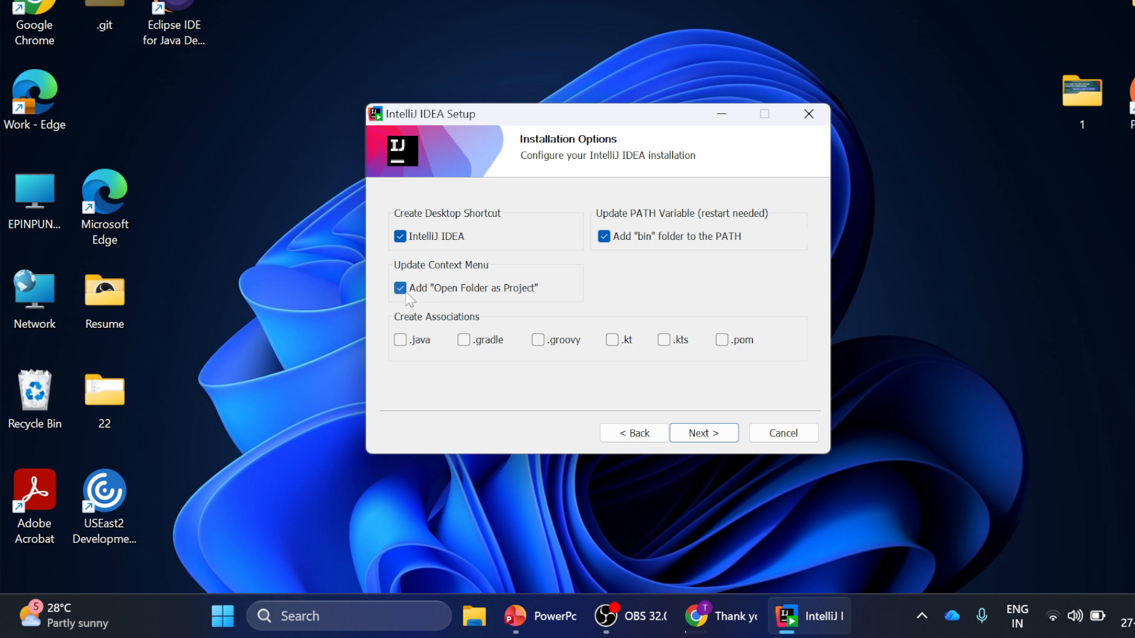
{"action": "left_click", "coordinate": [403, 342]}
{"action": "left_click", "coordinate": [464, 342]}
{"action": "left_click", "coordinate": [704, 436]}
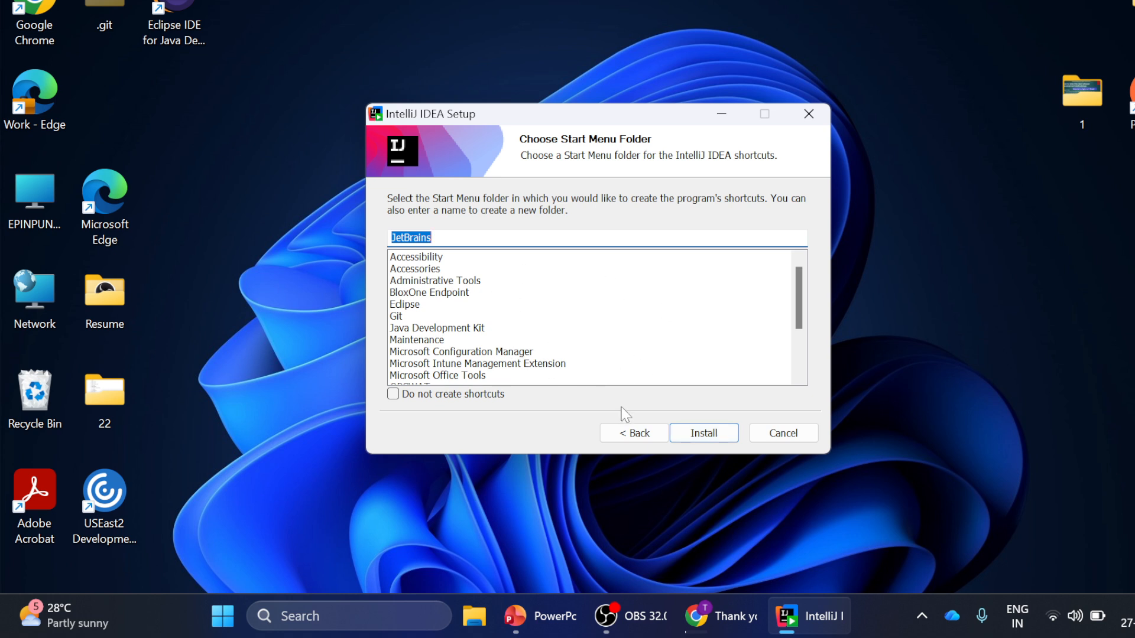
Step: Install IntelliJ IDEA with the JetBrains Start Menu folder and finish the setup with Run IntelliJ IDEA enabled
{"action": "left_click", "coordinate": [702, 434]}
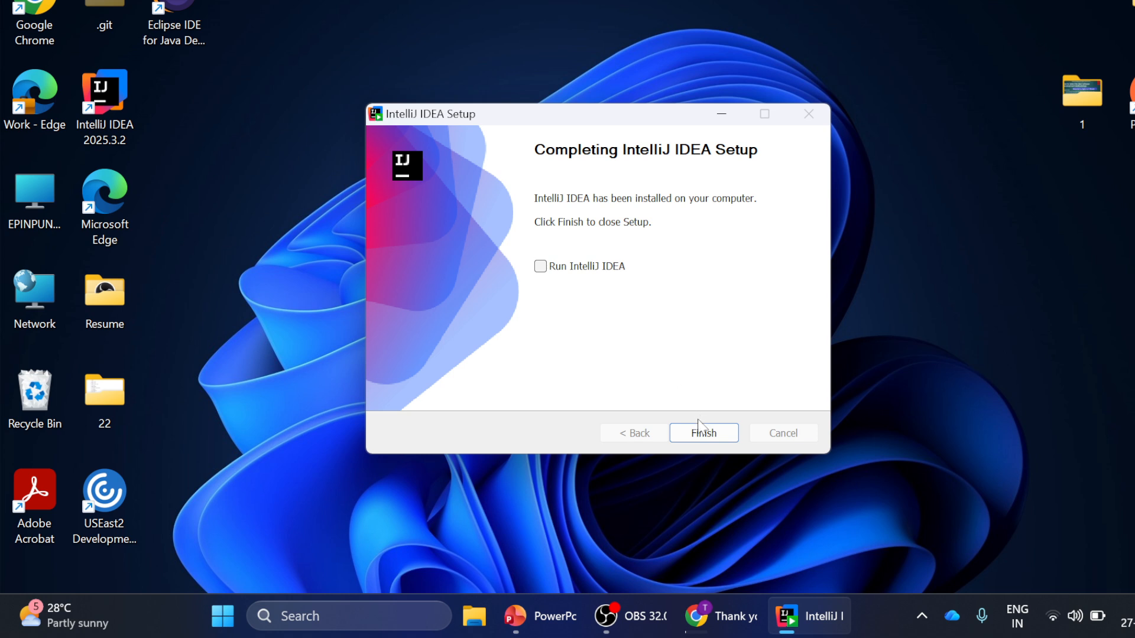
{"action": "left_click", "coordinate": [541, 270]}
{"action": "left_click", "coordinate": [702, 434]}
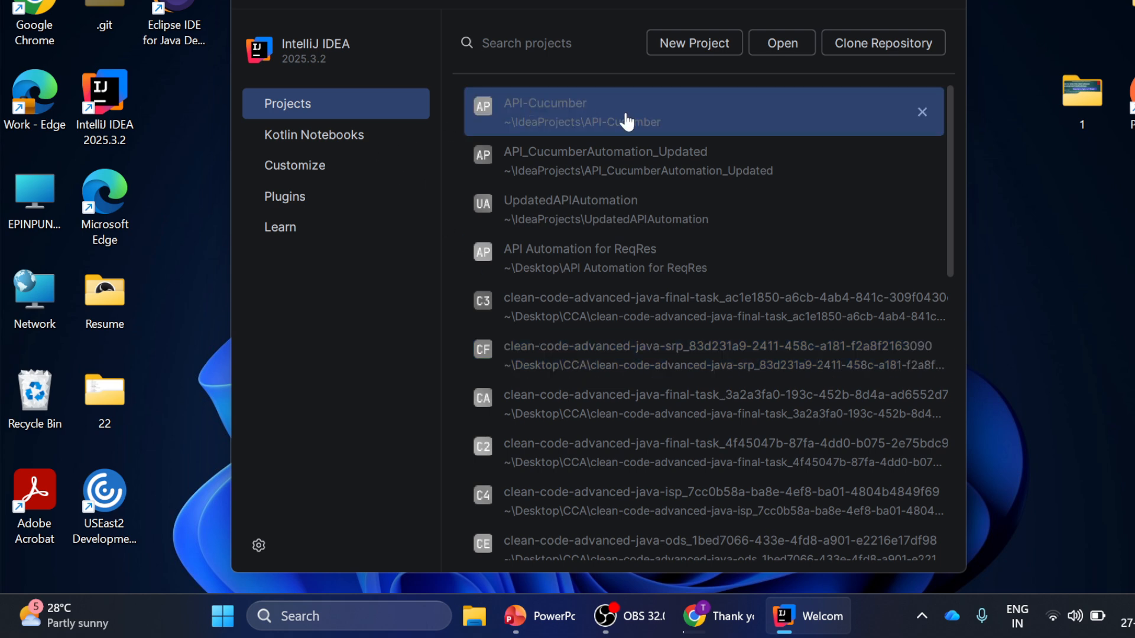
Step: Create a new Java project named FirstJavaProject with the IntelliJ build system and no sample code
{"action": "left_click", "coordinate": [704, 44]}
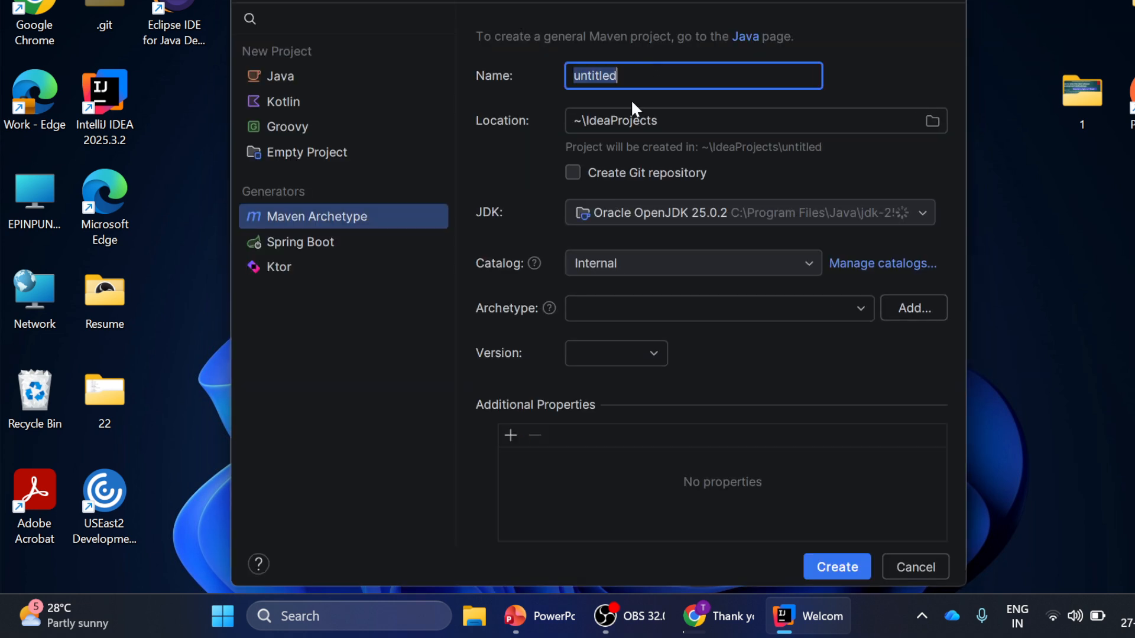
{"action": "left_click", "coordinate": [292, 77]}
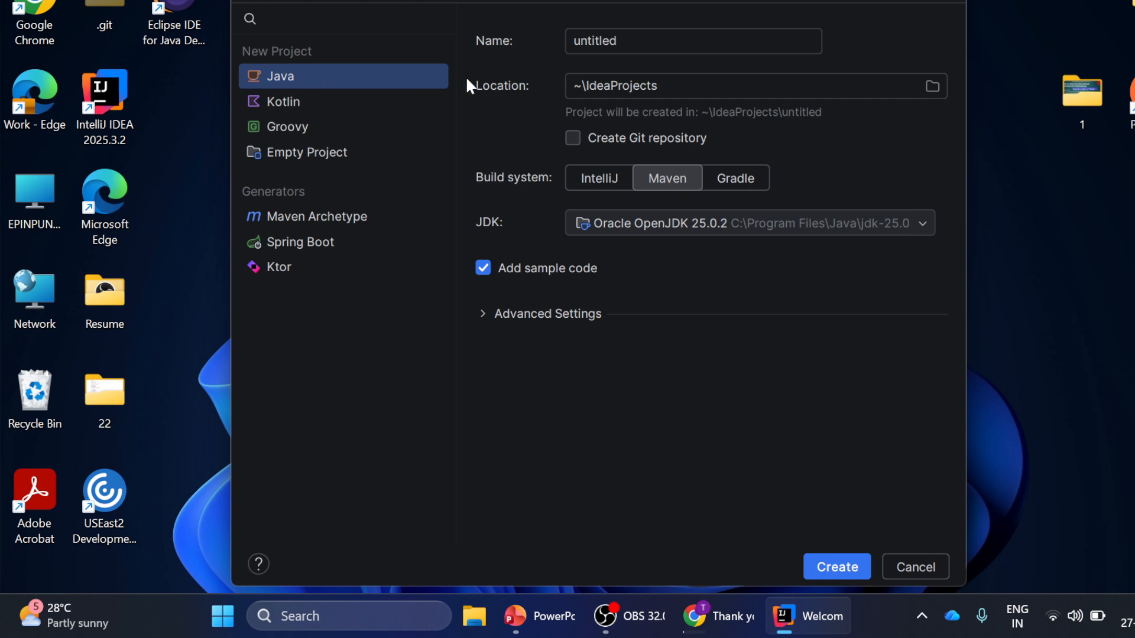
{"action": "key", "text": "Tab"}
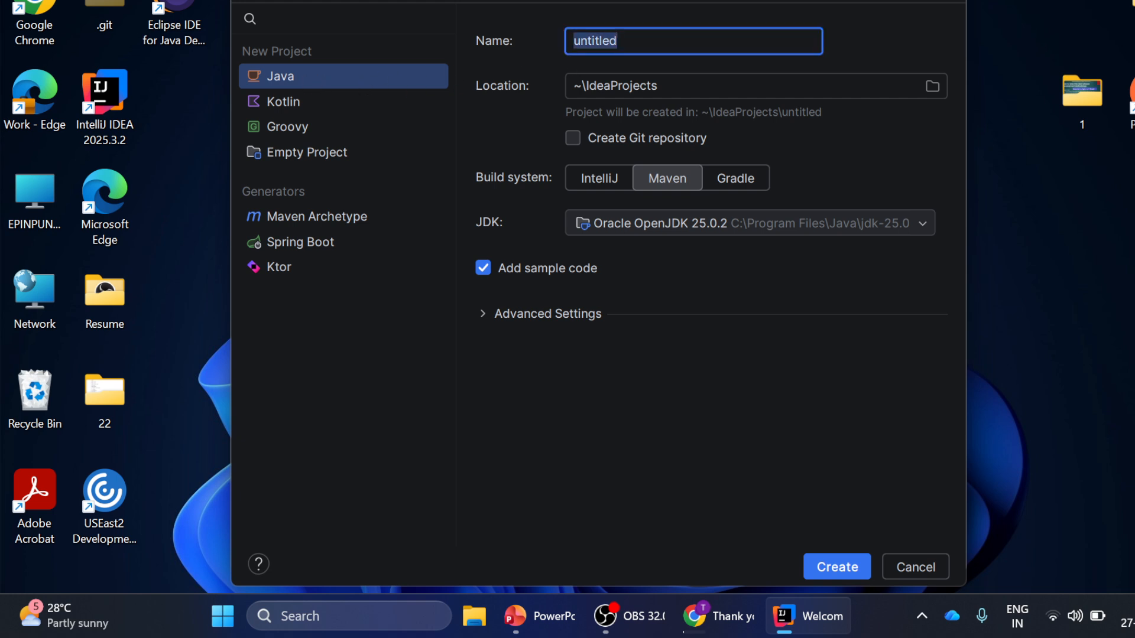
{"action": "type", "text": "FirstJ"}
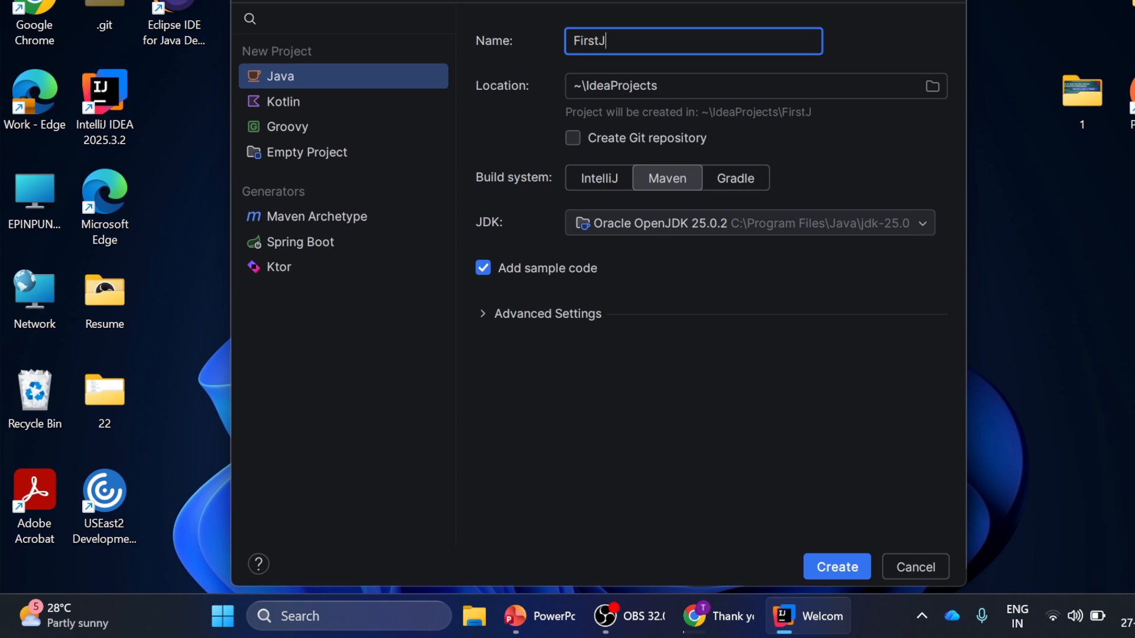
{"action": "type", "text": "avaProject"}
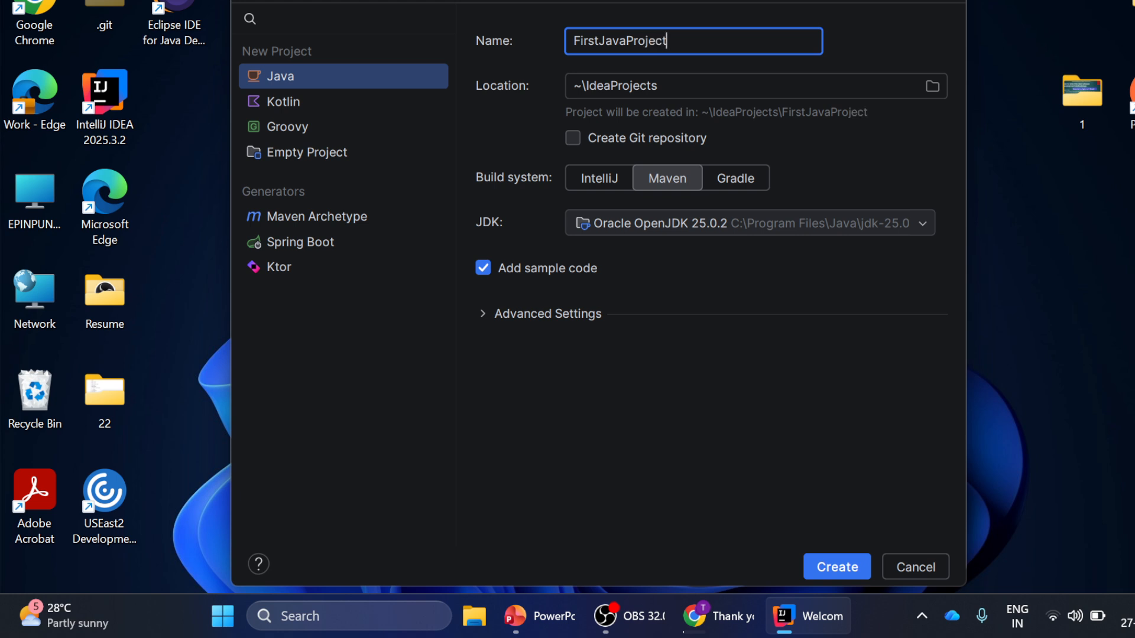
{"action": "left_click", "coordinate": [609, 179]}
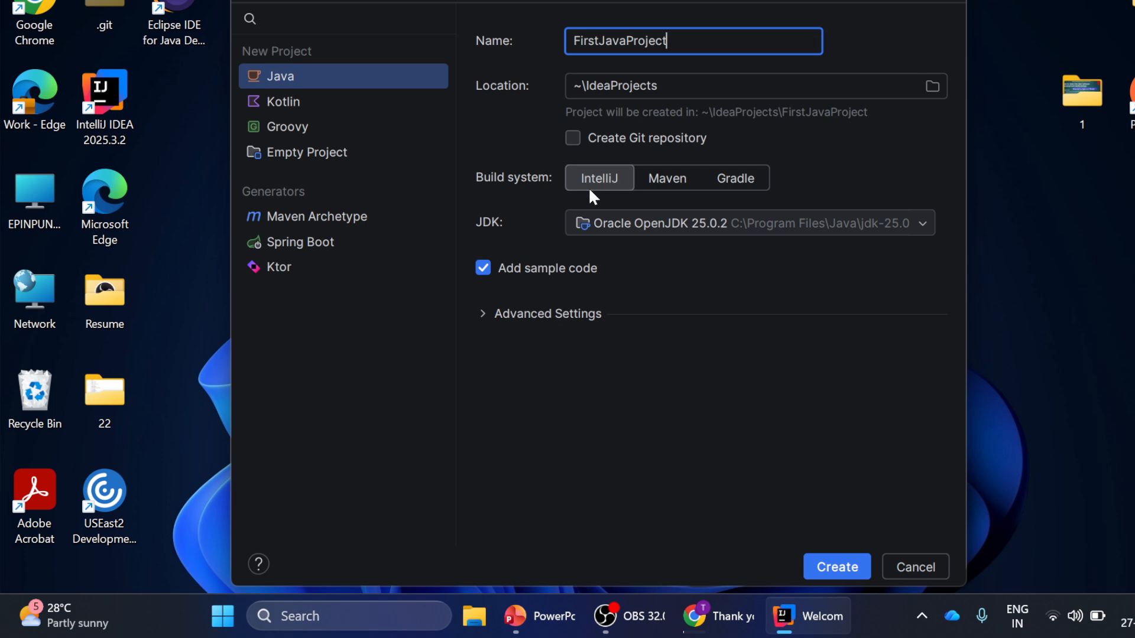
{"action": "left_click", "coordinate": [481, 317]}
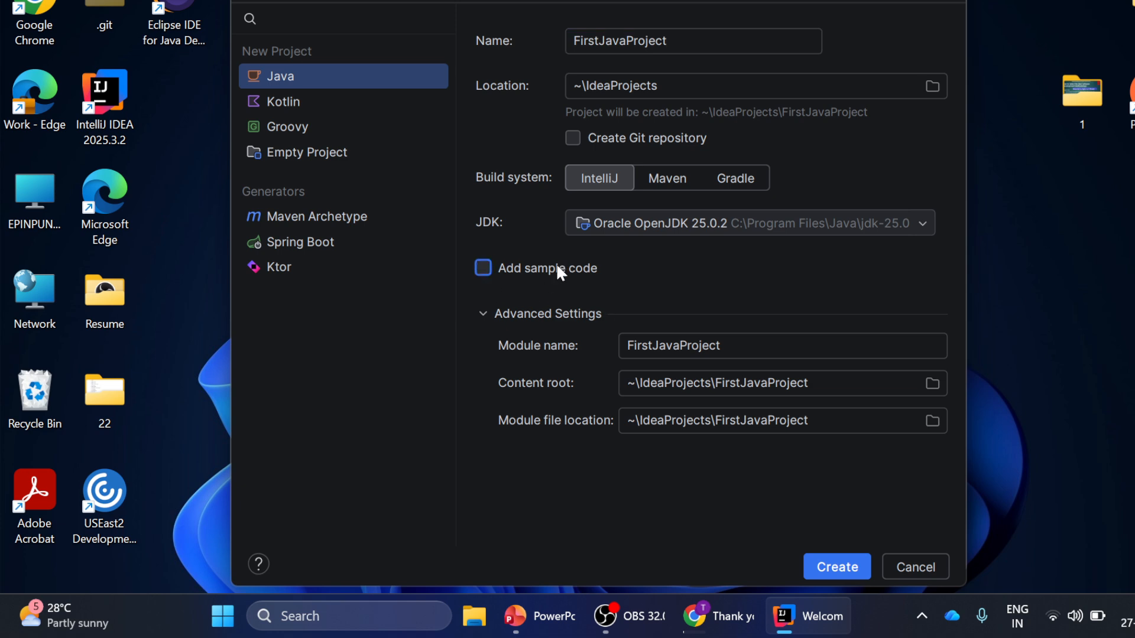
{"action": "left_click", "coordinate": [825, 568]}
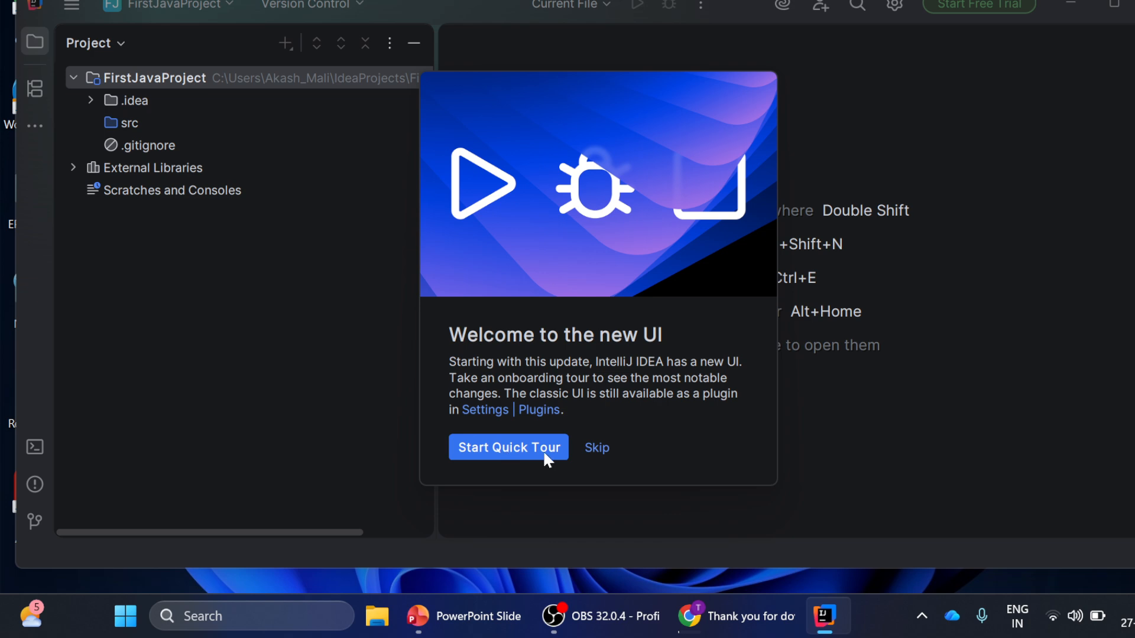
Step: Skip the new UI quick tour and create a Java class named FirstProgram in the src folder
{"action": "left_click", "coordinate": [597, 449]}
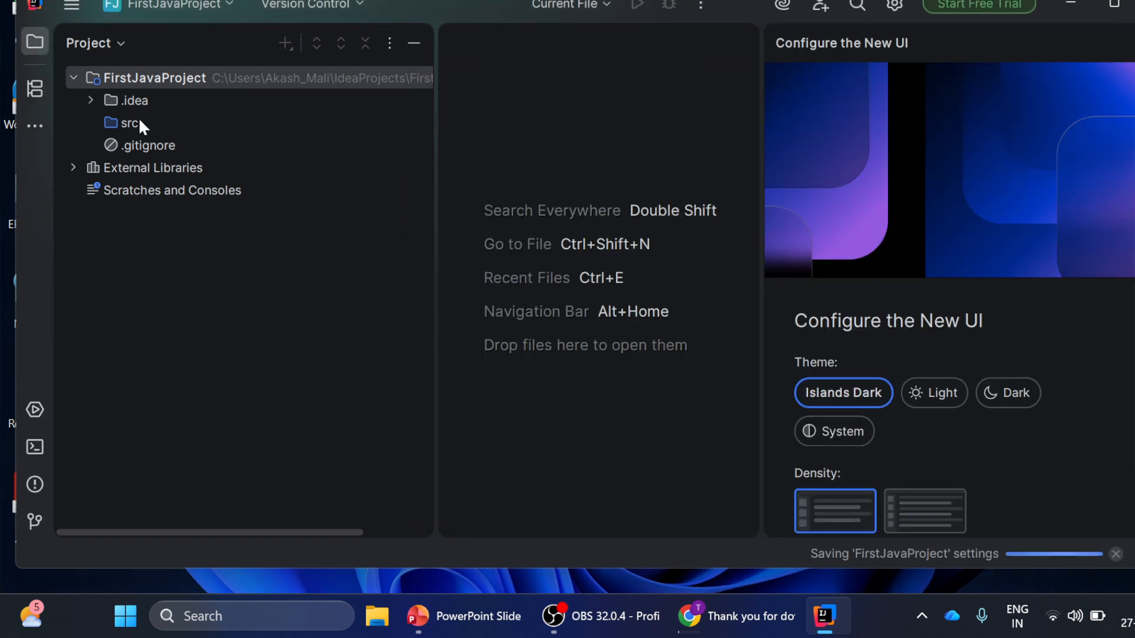
{"action": "left_click", "coordinate": [138, 117]}
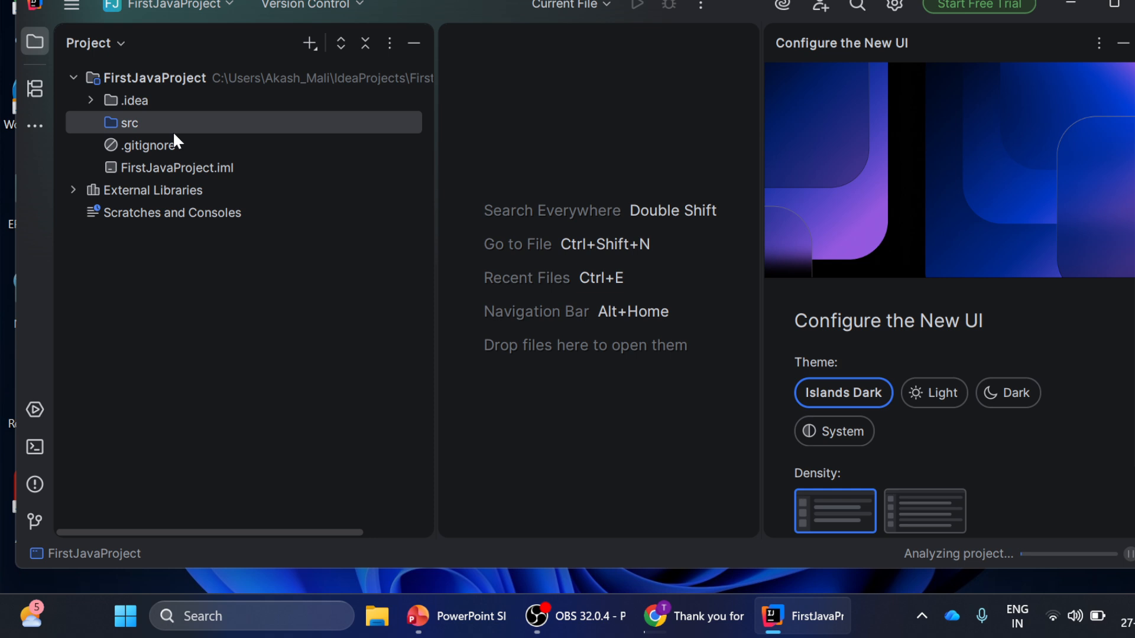
{"action": "right_click", "coordinate": [129, 118]}
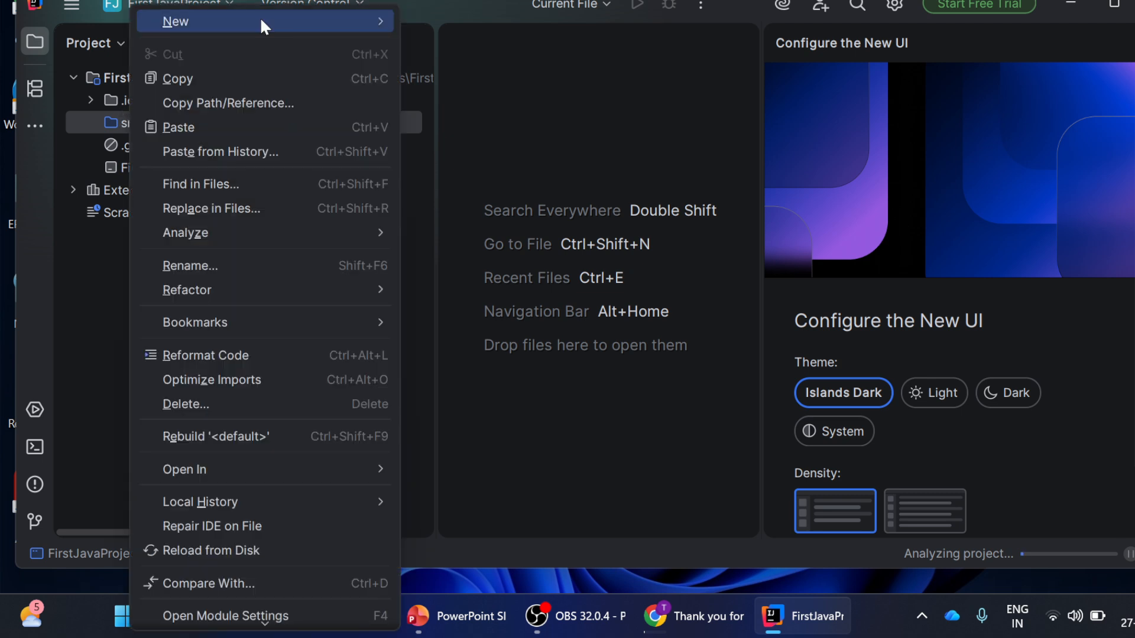
{"action": "left_click", "coordinate": [459, 21]}
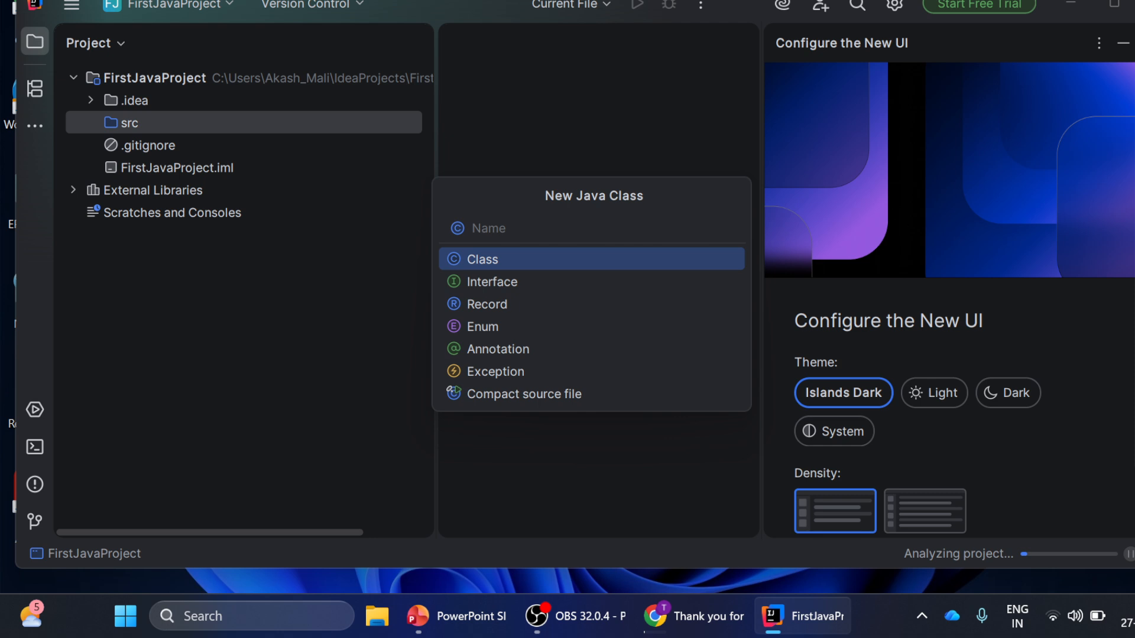
{"action": "type", "text": "FirstProge"}
{"action": "key", "text": "BackSpace"}
{"action": "type", "text": "ram"}
{"action": "key", "text": "Return"}
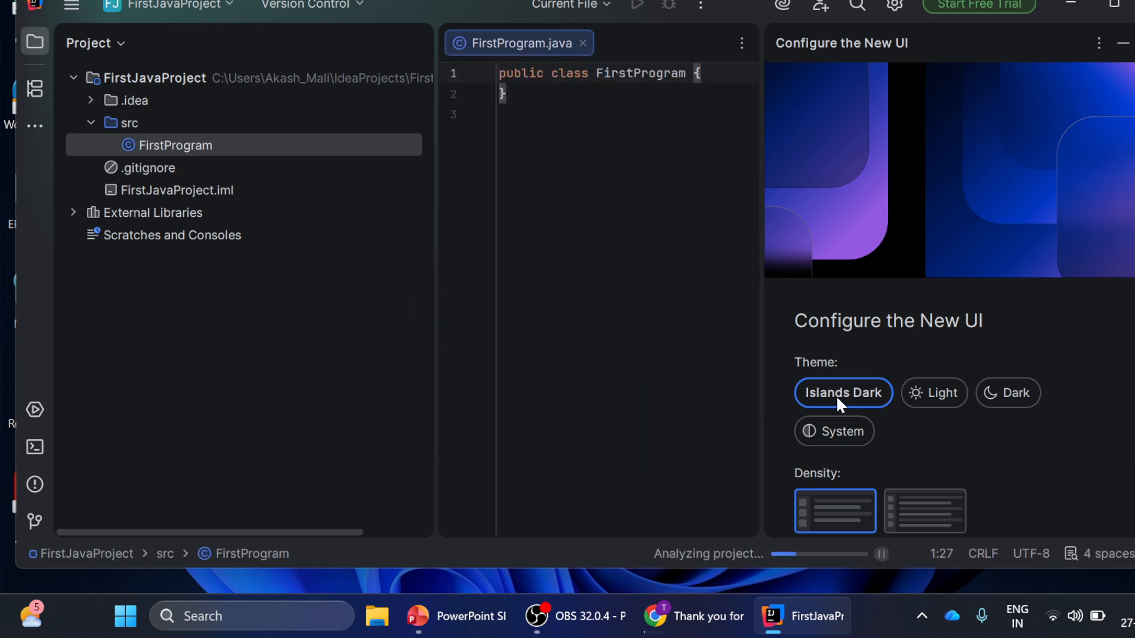
Step: Dismiss the new UI configuration panel and insert a static void main(String[] args) method inside the FirstProgram class
{"action": "left_click", "coordinate": [1119, 39]}
{"action": "key", "text": "Right"}
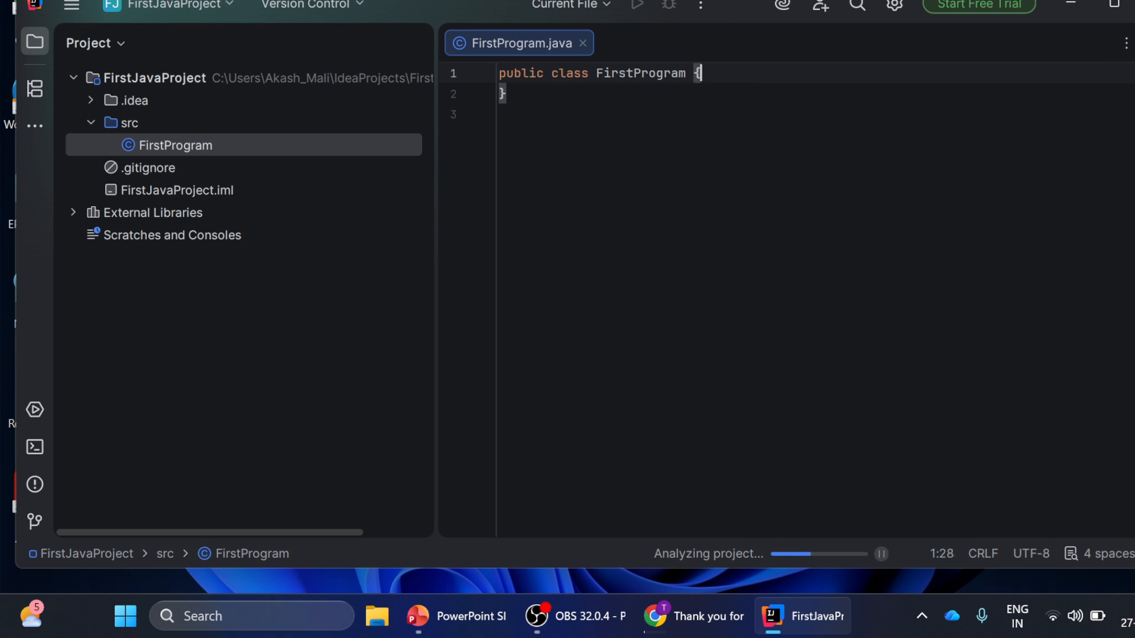
{"action": "key", "text": "Return"}
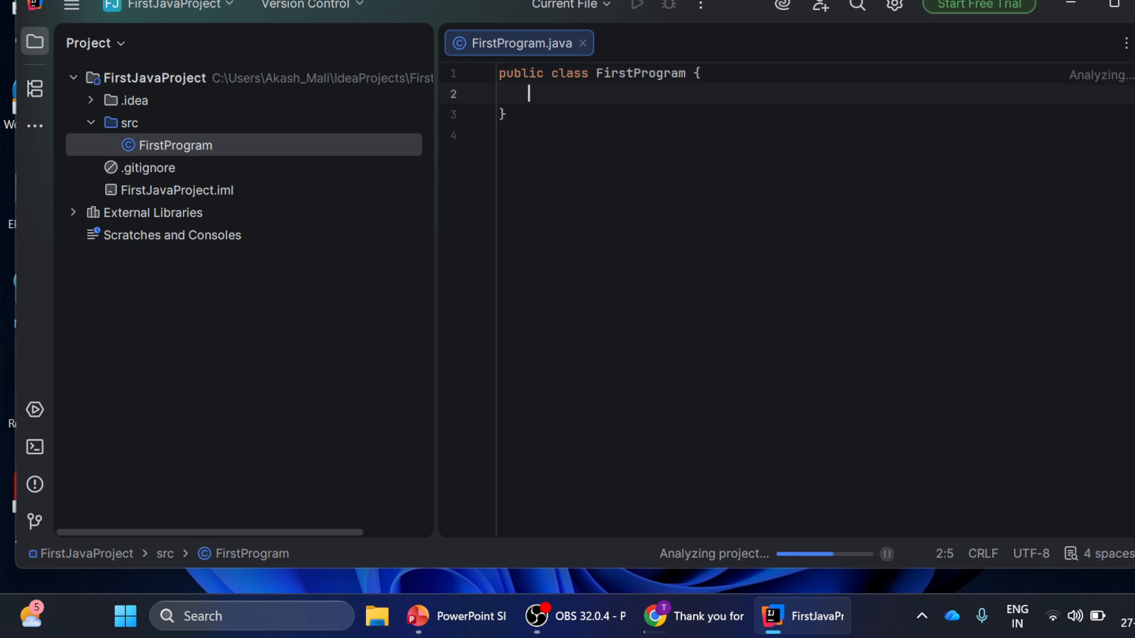
{"action": "type", "text": "main"}
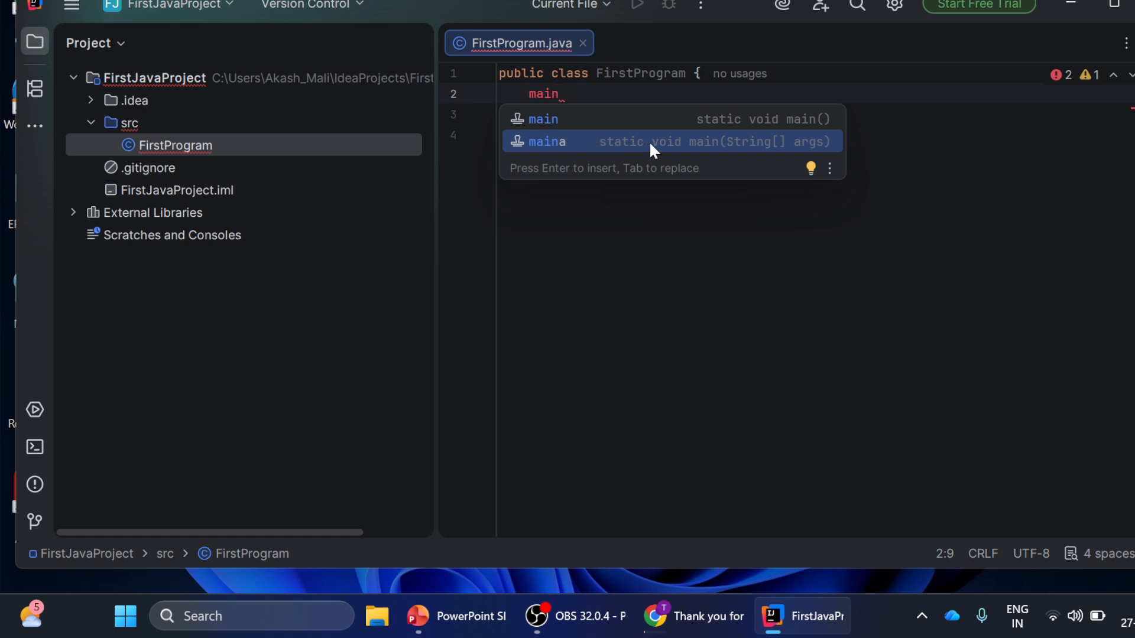
{"action": "key", "text": "Escape"}
{"action": "key", "text": "Tab"}
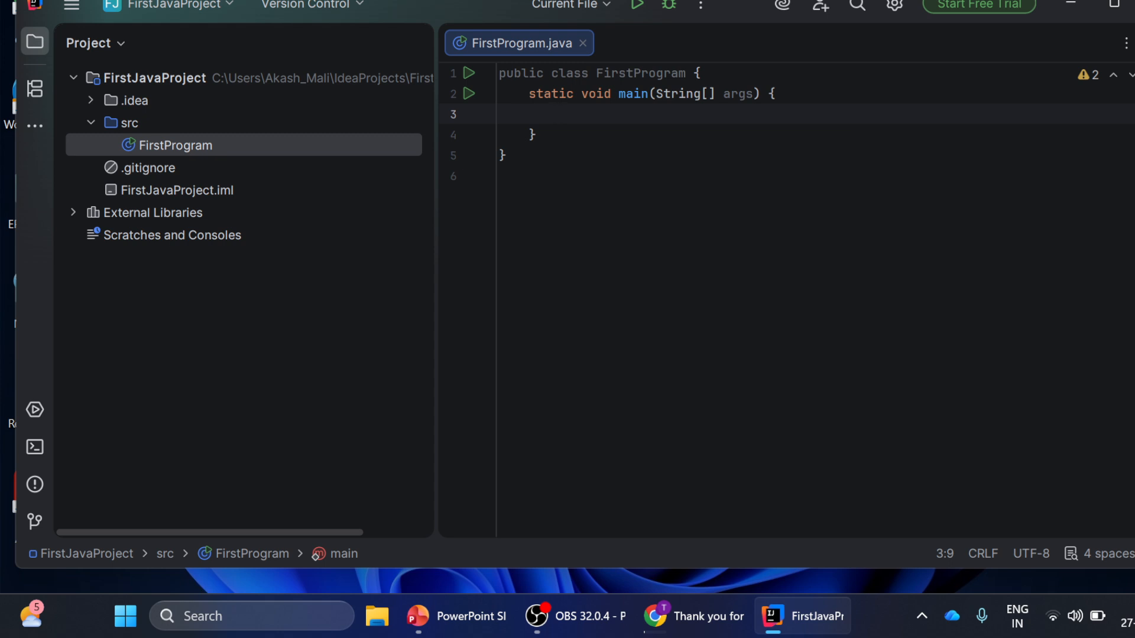
Step: Add a System.out.println statement in the main method that prints "My first java program."
{"action": "type", "text": "System"}
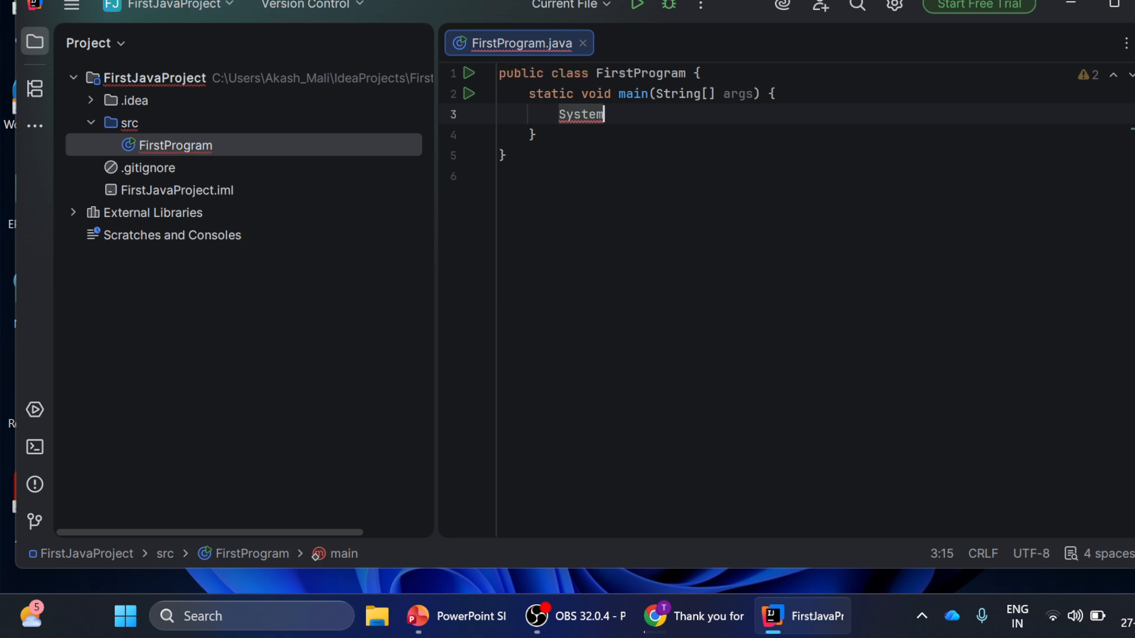
{"action": "type", "text": ".out.p"}
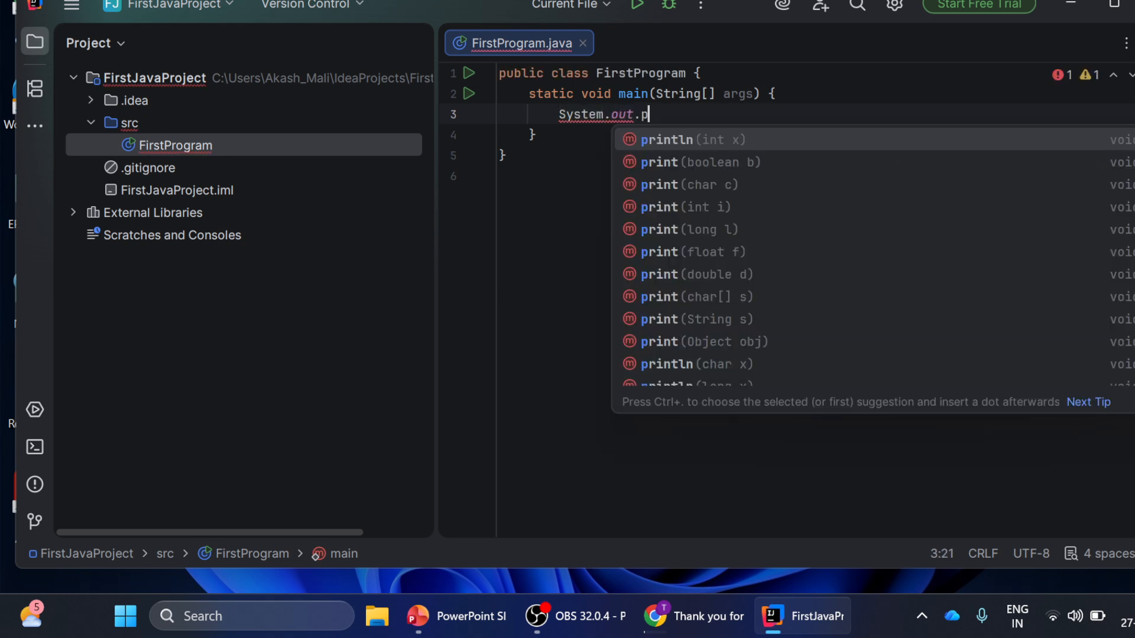
{"action": "key", "text": "Return"}
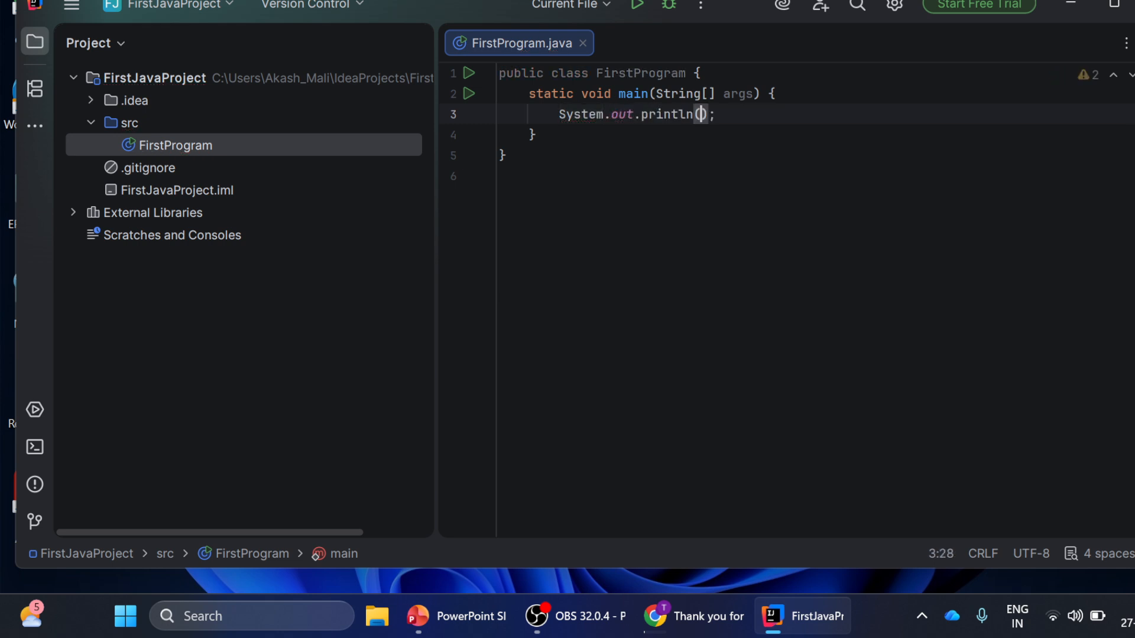
{"action": "type", "text": "\""}
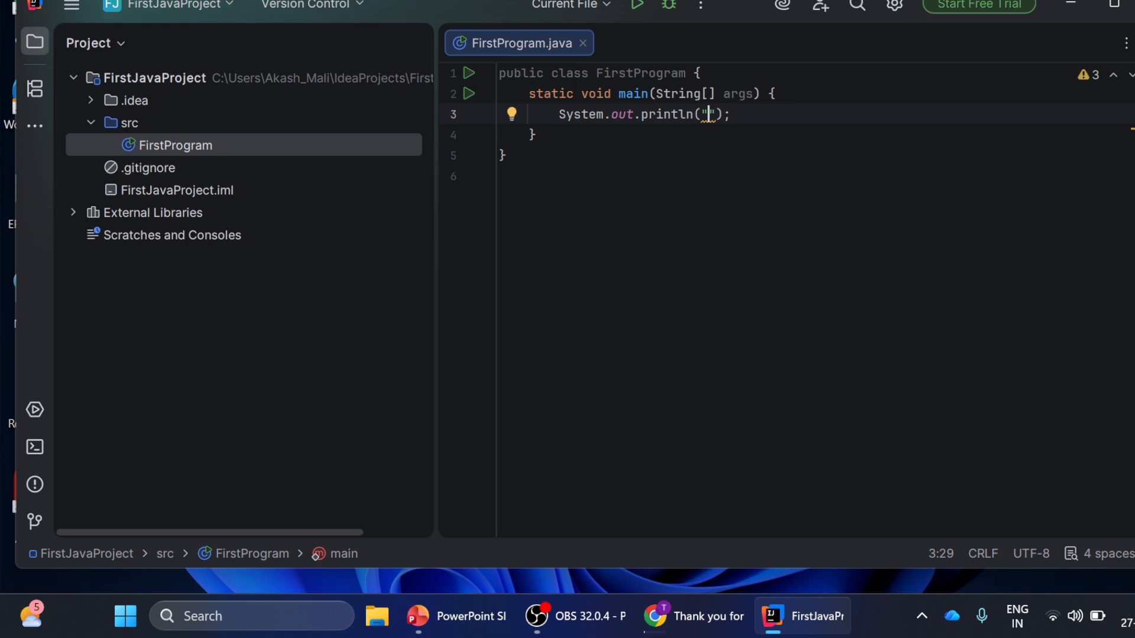
{"action": "type", "text": "My f"}
{"action": "type", "text": "irst java pr"}
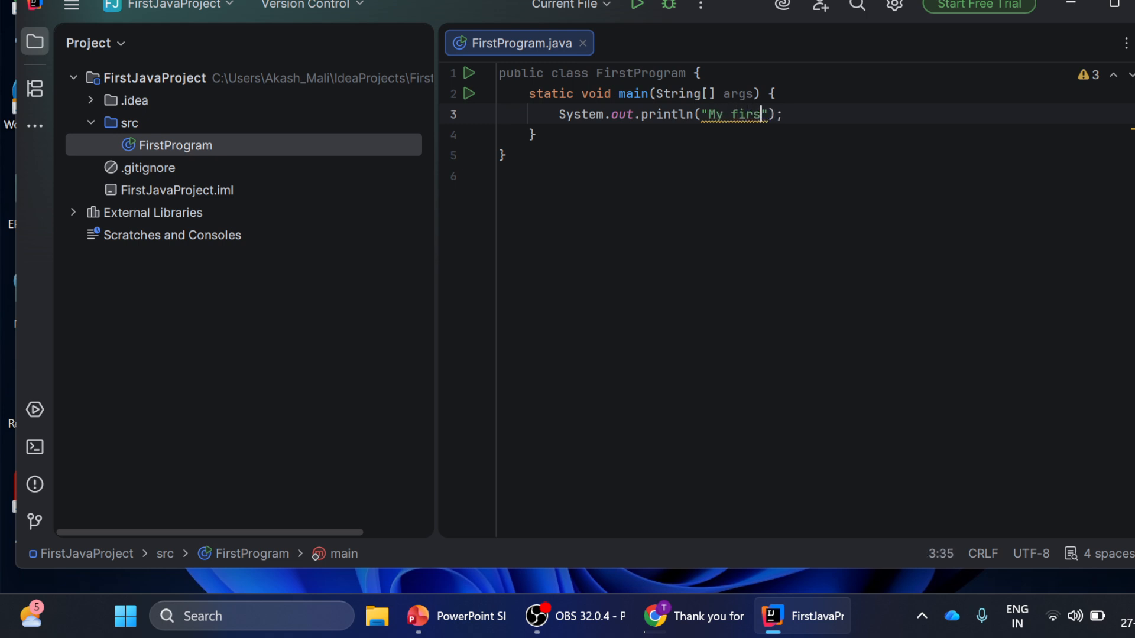
{"action": "type", "text": "ogram"}
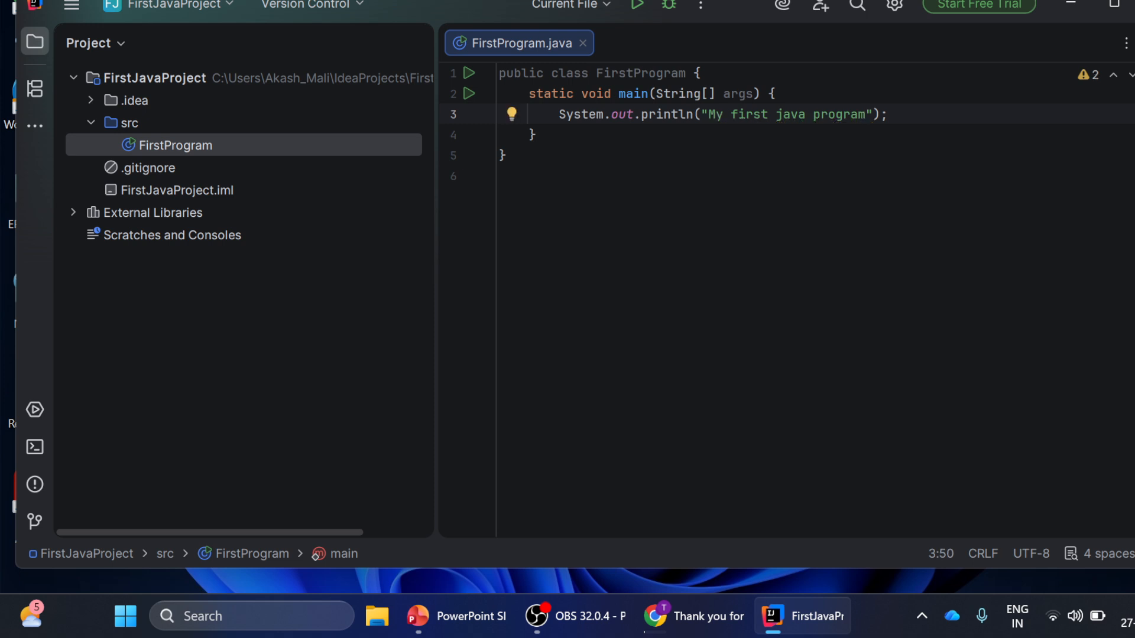
{"action": "type", "text": "."}
Step: Run the main method of FirstProgram from the code editor
{"action": "left_click", "coordinate": [507, 155]}
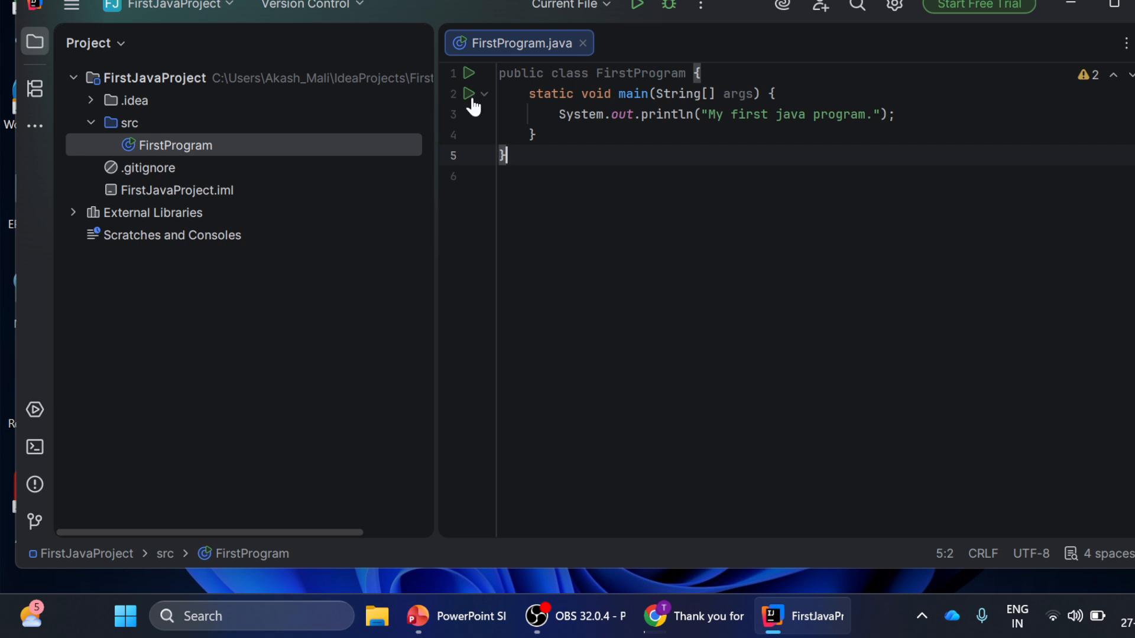
{"action": "left_click", "coordinate": [532, 176]}
{"action": "right_click", "coordinate": [571, 198]}
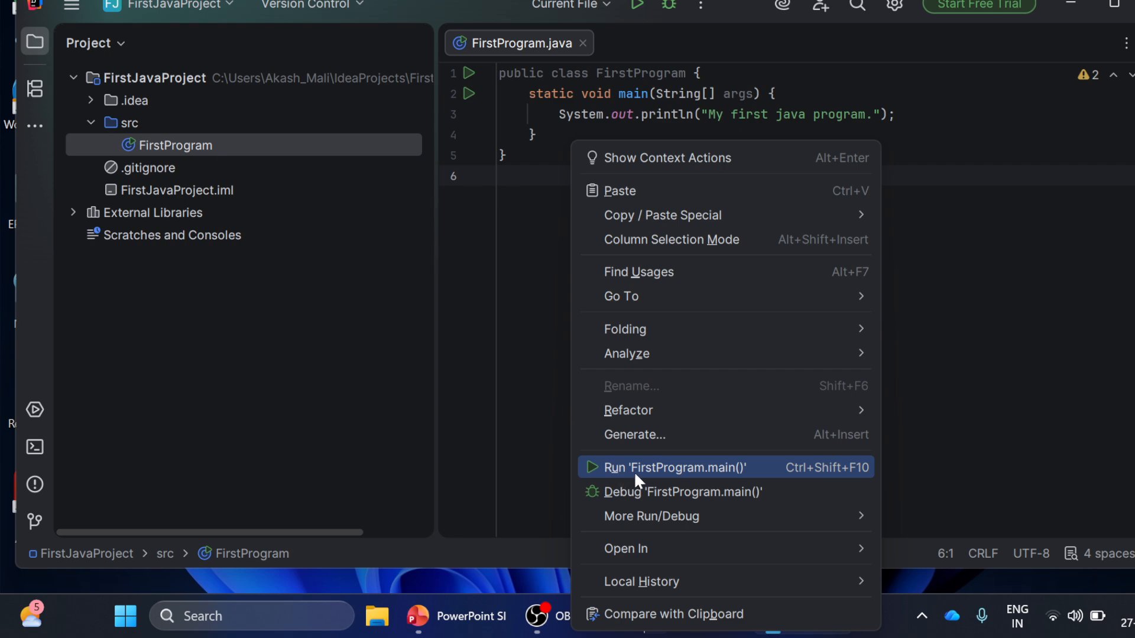
{"action": "left_click", "coordinate": [669, 470]}
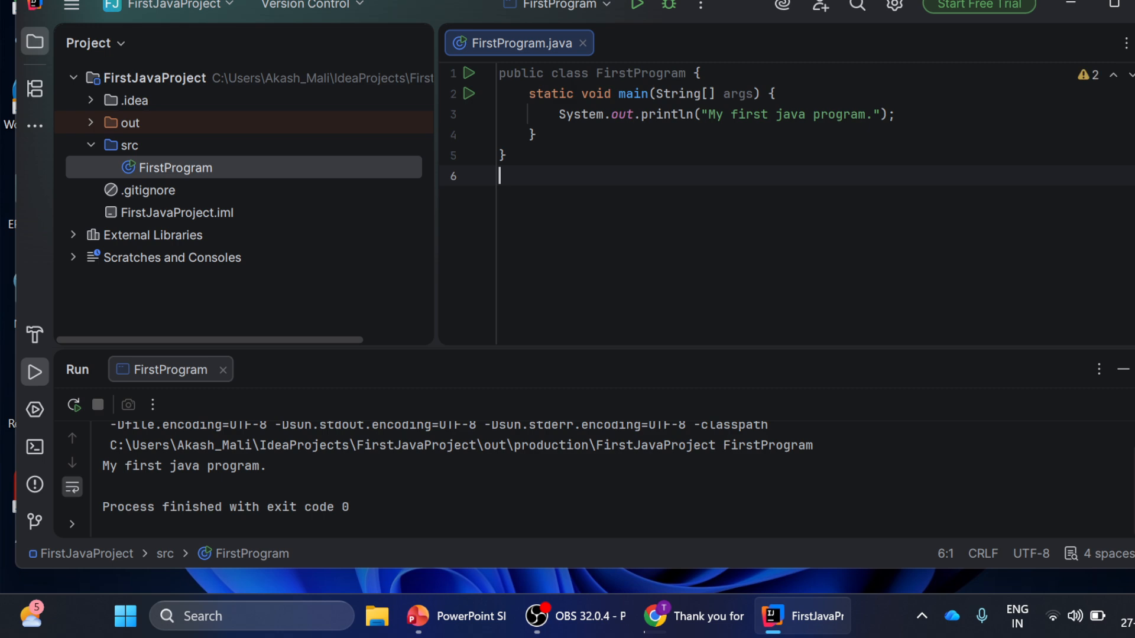
Step: Highlight the program's printed line in the run output and switch to the PowerPoint slide show
{"action": "left_click_drag", "start_coordinate": [267, 466], "coordinate": [103, 465]}
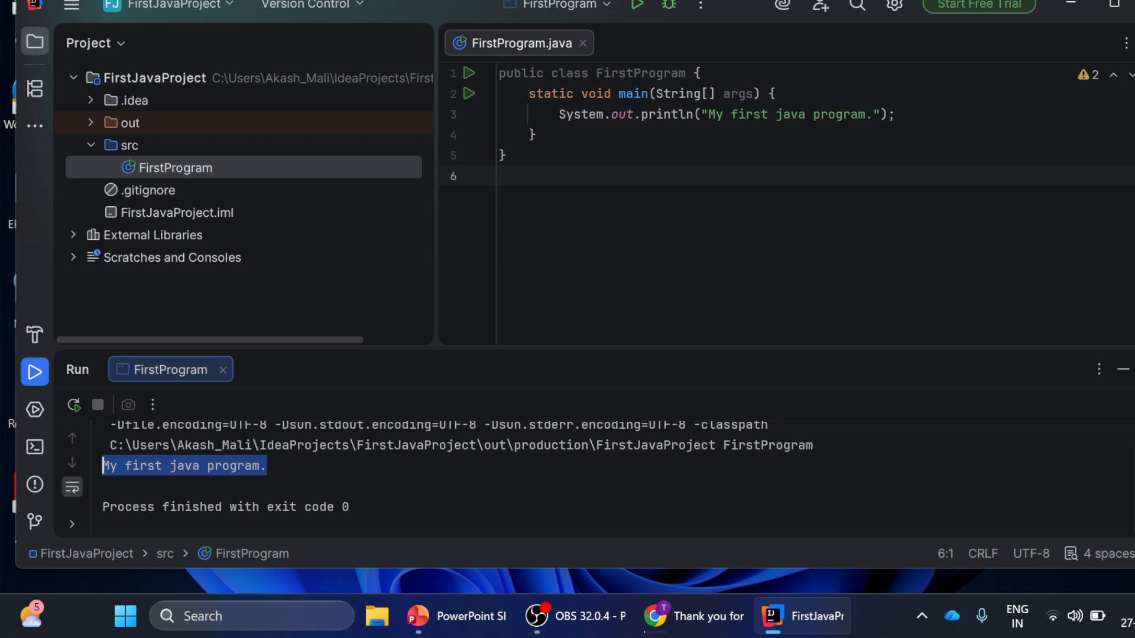
{"action": "key", "text": "alt+Tab"}
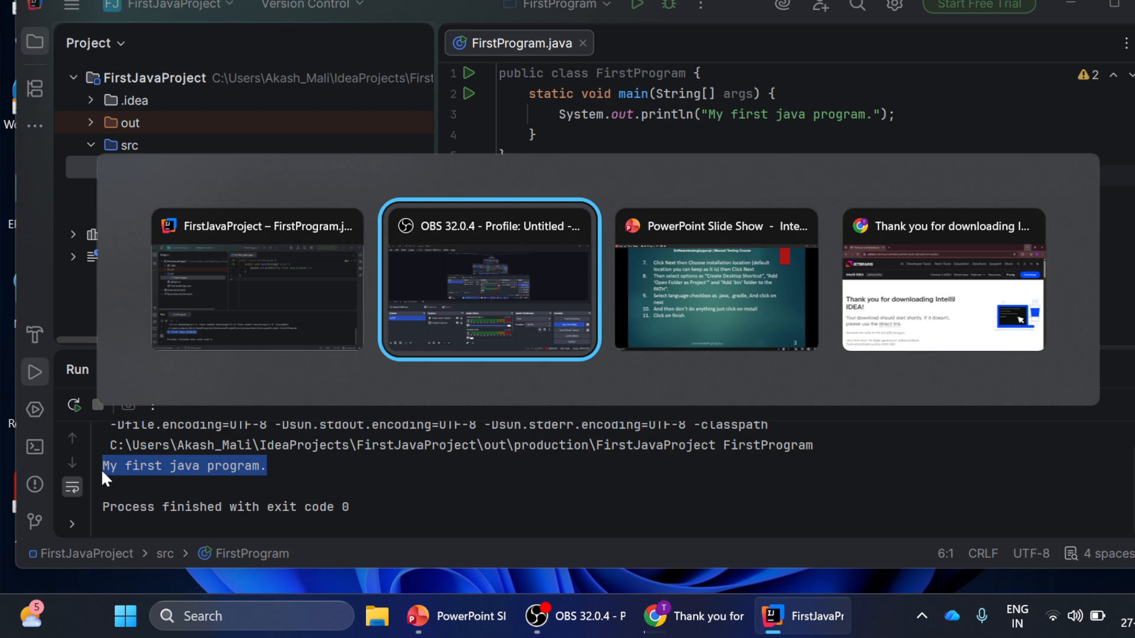
{"action": "key", "text": "Tab"}
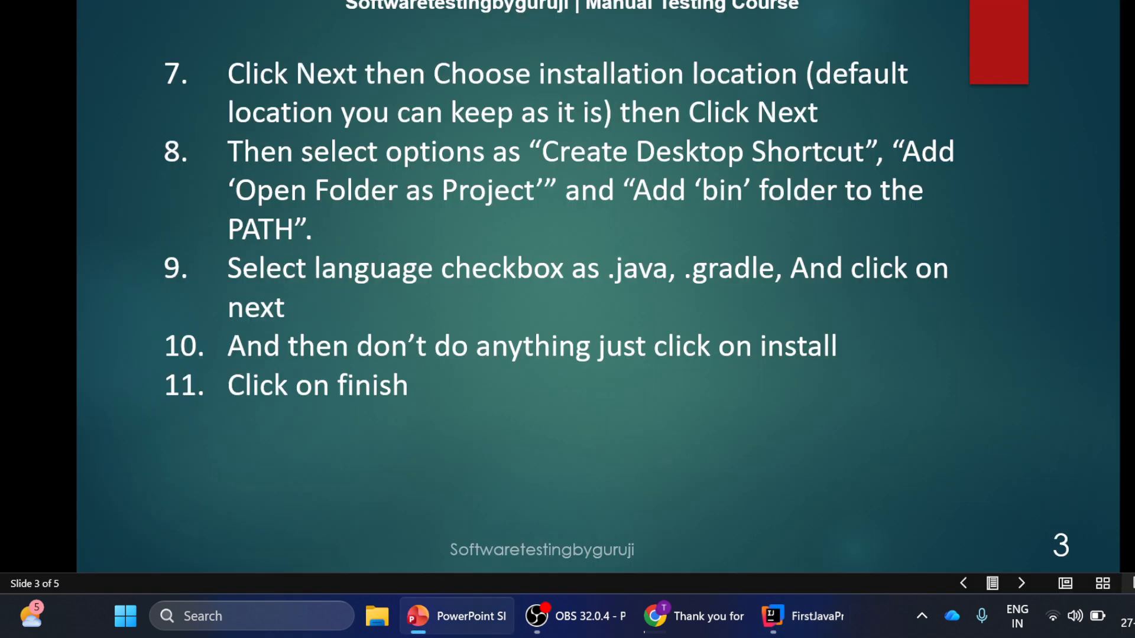